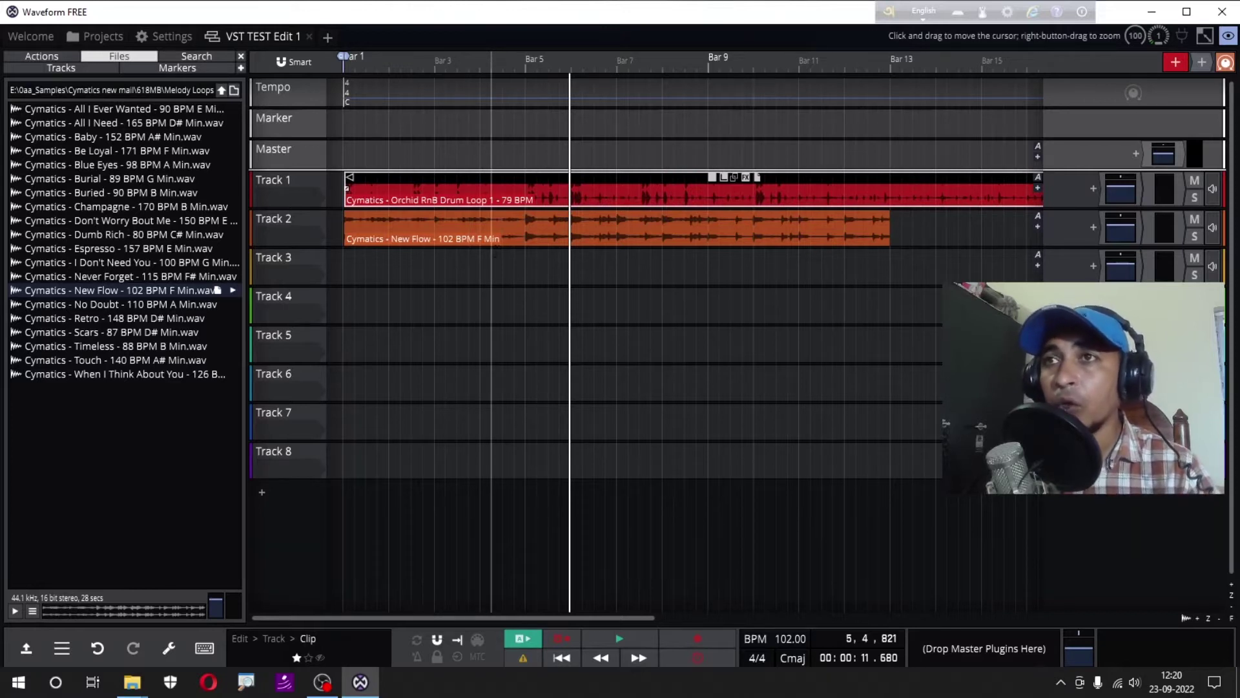
# Step: Play the arrangement from the very beginning and stop playback in bar 6
pyautogui.press('Home')
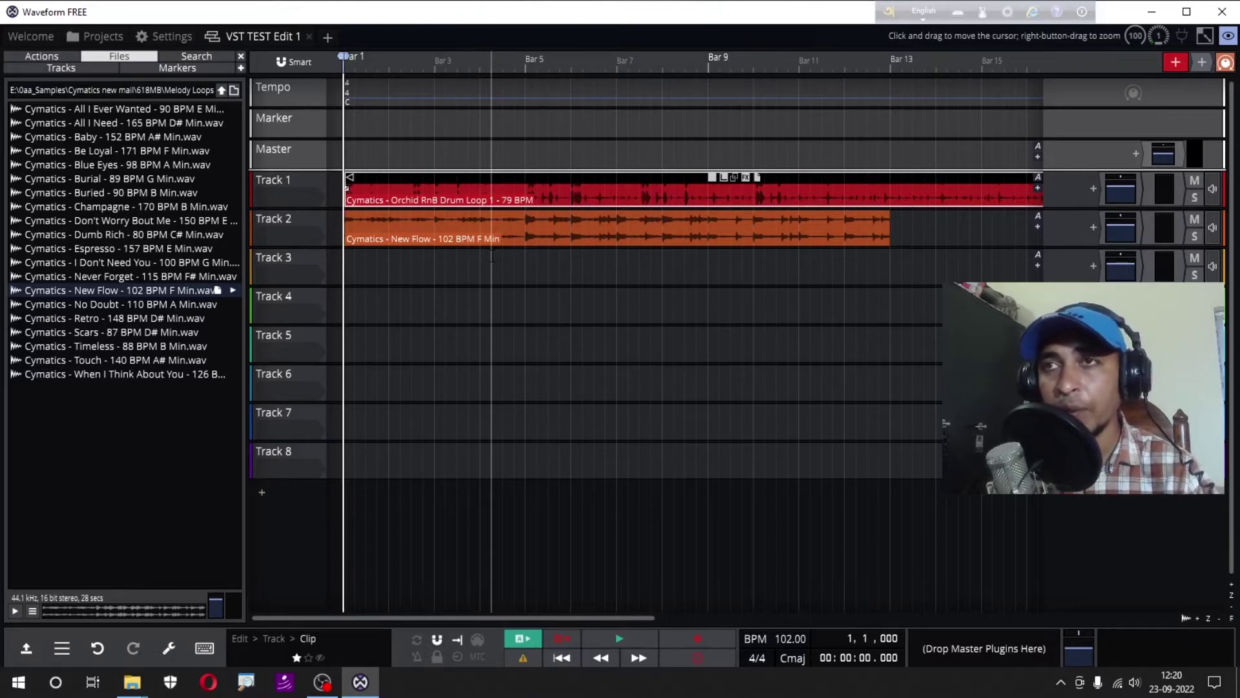
pyautogui.press('space')
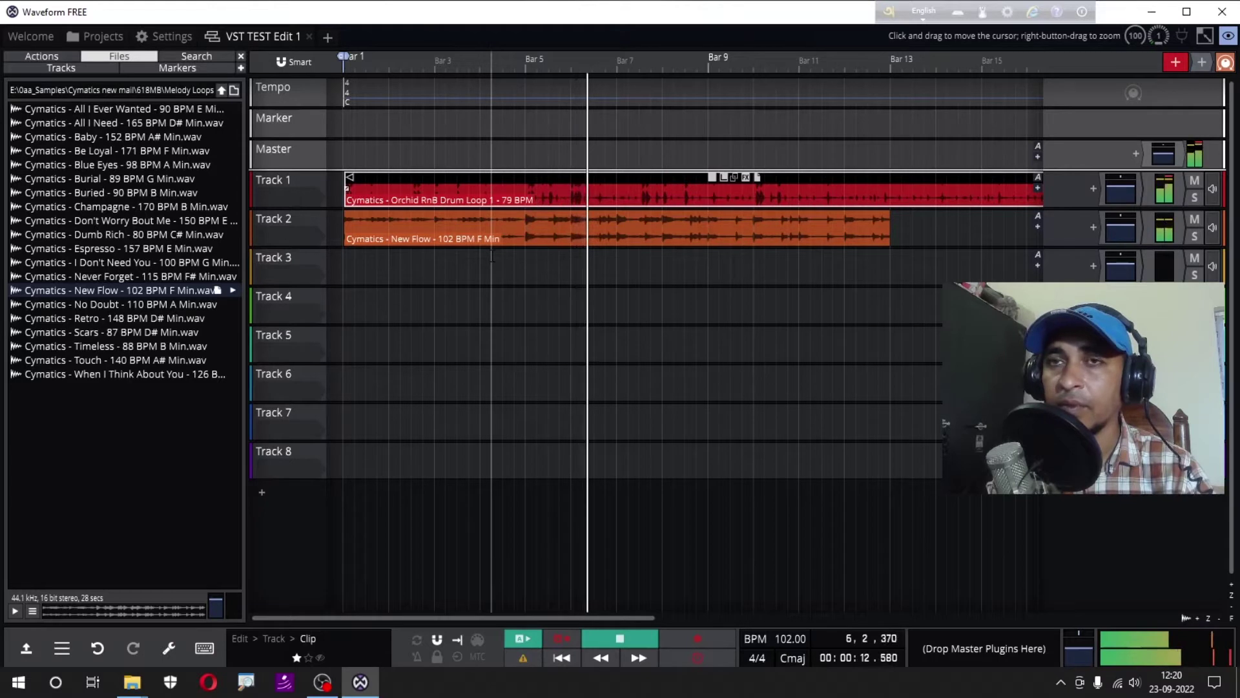
pyautogui.press('space')
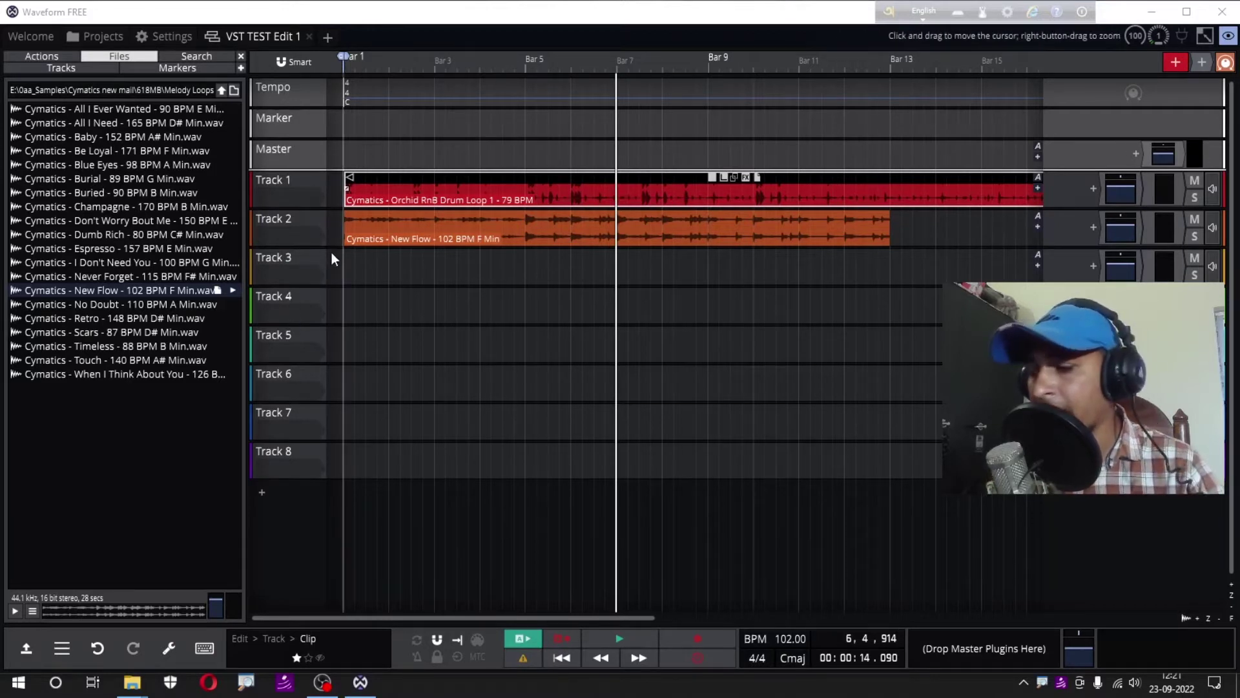
pyautogui.hotkey('ctrl', '1')
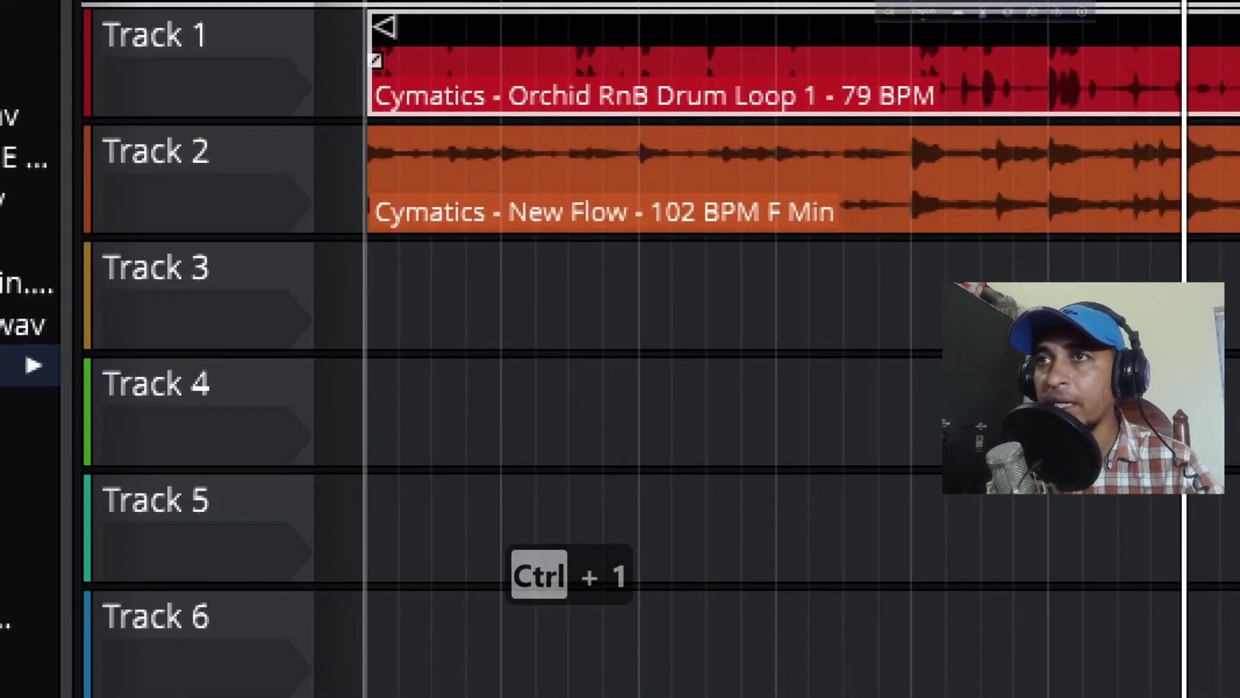
pyautogui.moveTo(316, 214)
pyautogui.mouseDown()
pyautogui.moveTo(265, 231)
pyautogui.moveTo(332, 282)
pyautogui.moveTo(317, 196)
pyautogui.moveTo(300, 200)
pyautogui.mouseUp()
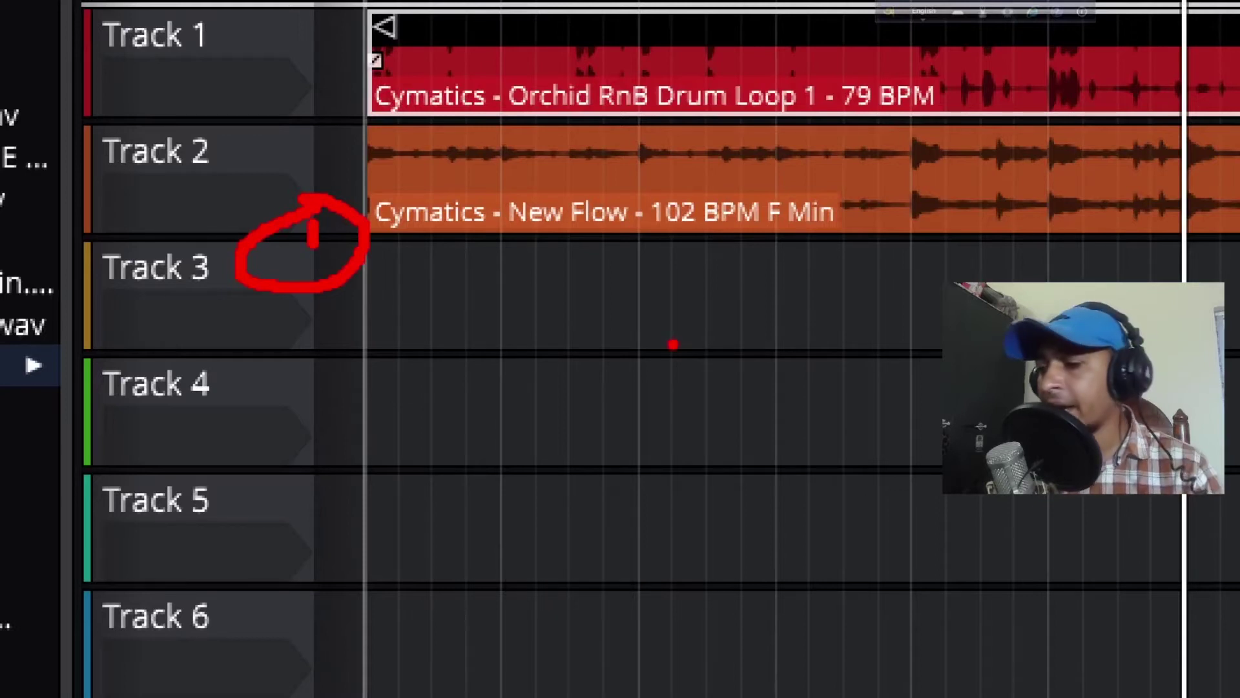
pyautogui.hotkey('ctrl', '1')
pyautogui.hotkey('ctrl', '1')
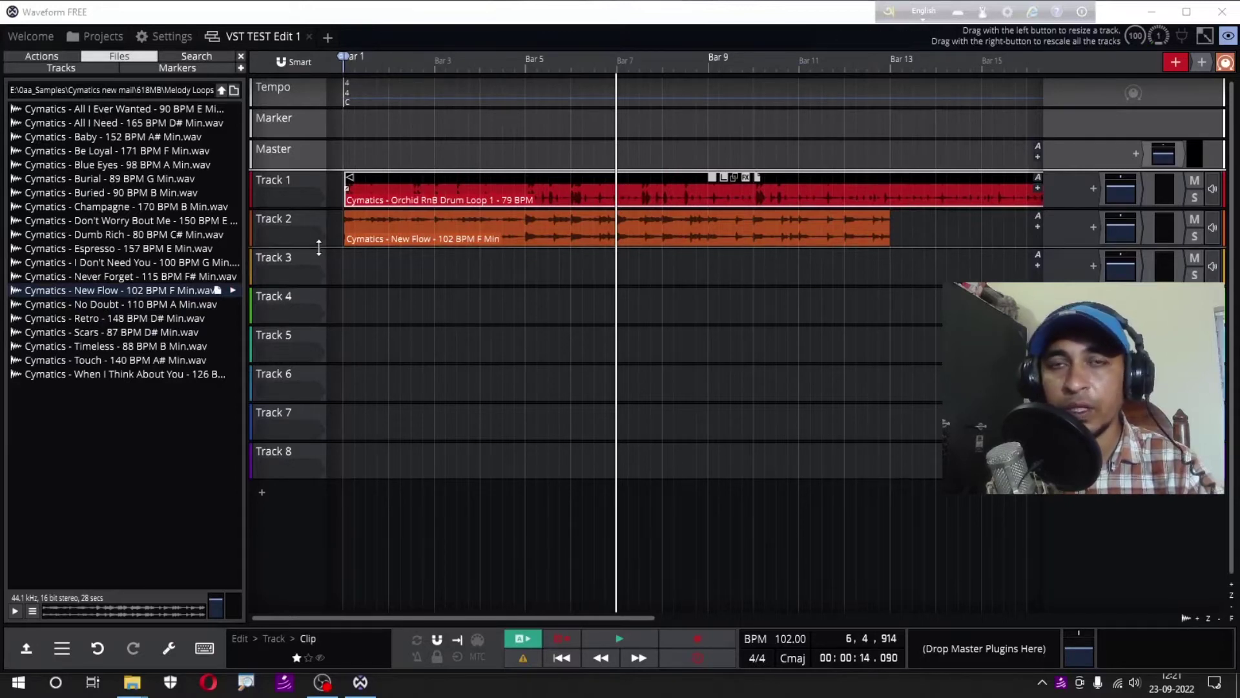
# Step: Enlarge Track 2 to about four times its height, select Track 3, and shrink Track 2 to slightly taller than Track 1
pyautogui.moveTo(319, 247); pyautogui.dragTo(312, 355)
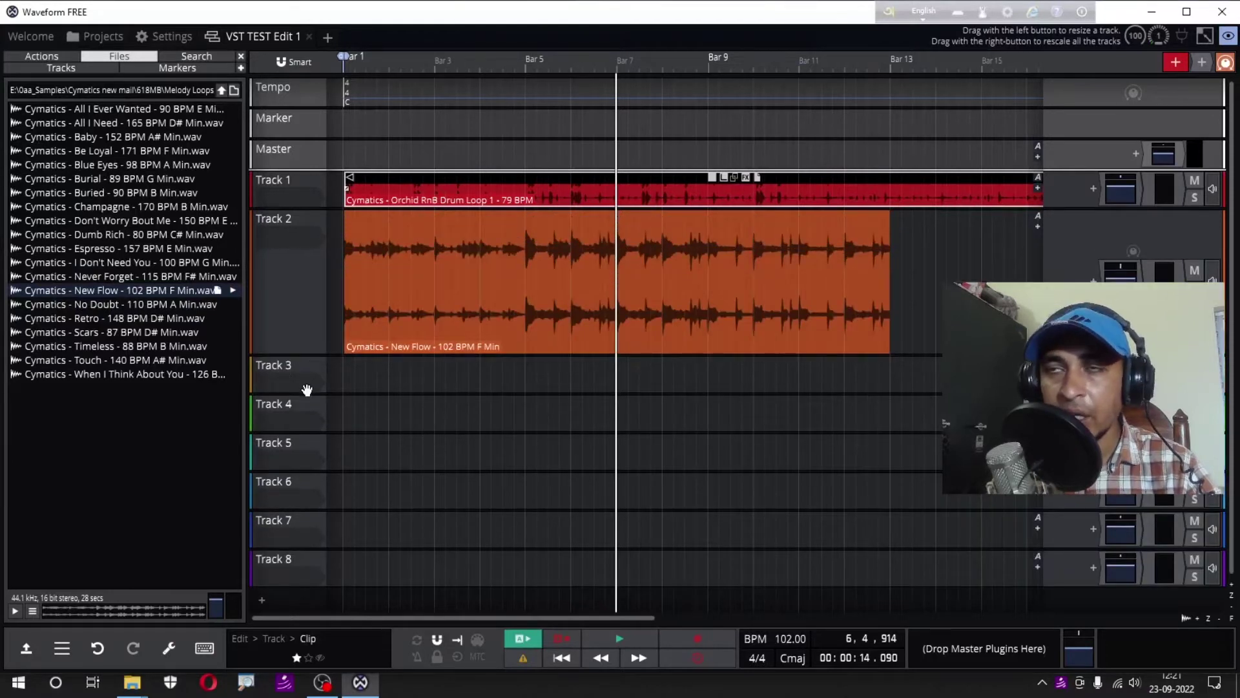
pyautogui.click(305, 386)
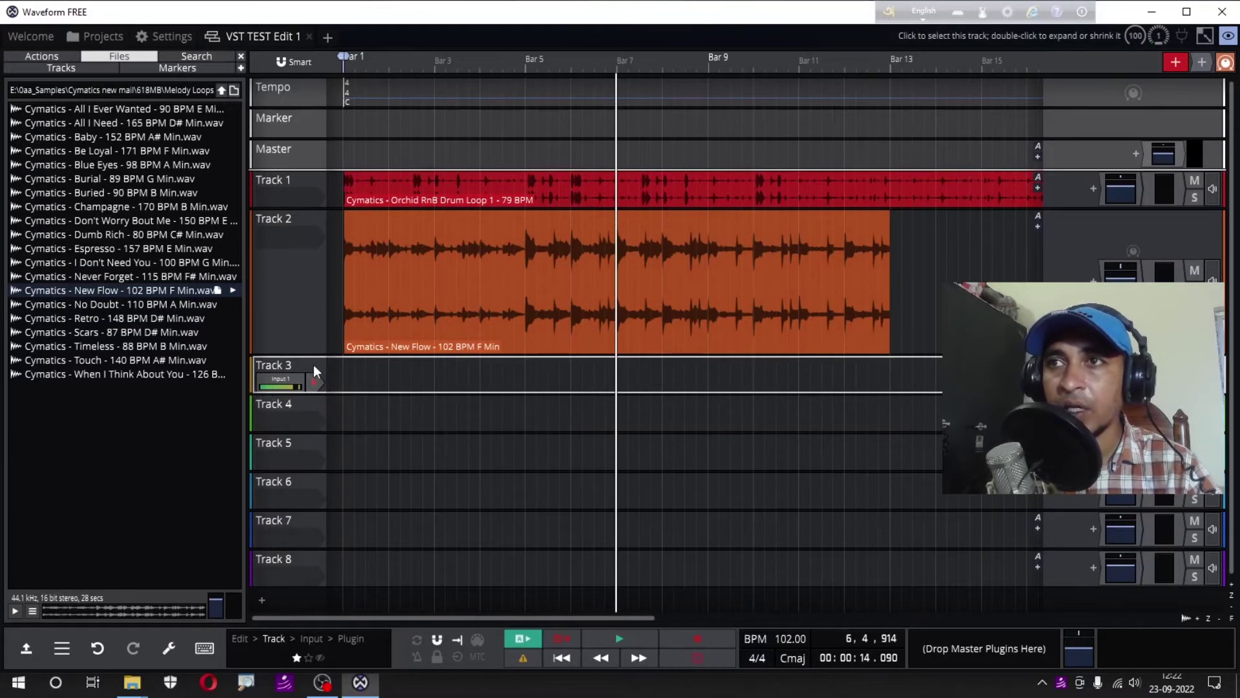
pyautogui.moveTo(316, 355); pyautogui.dragTo(319, 257)
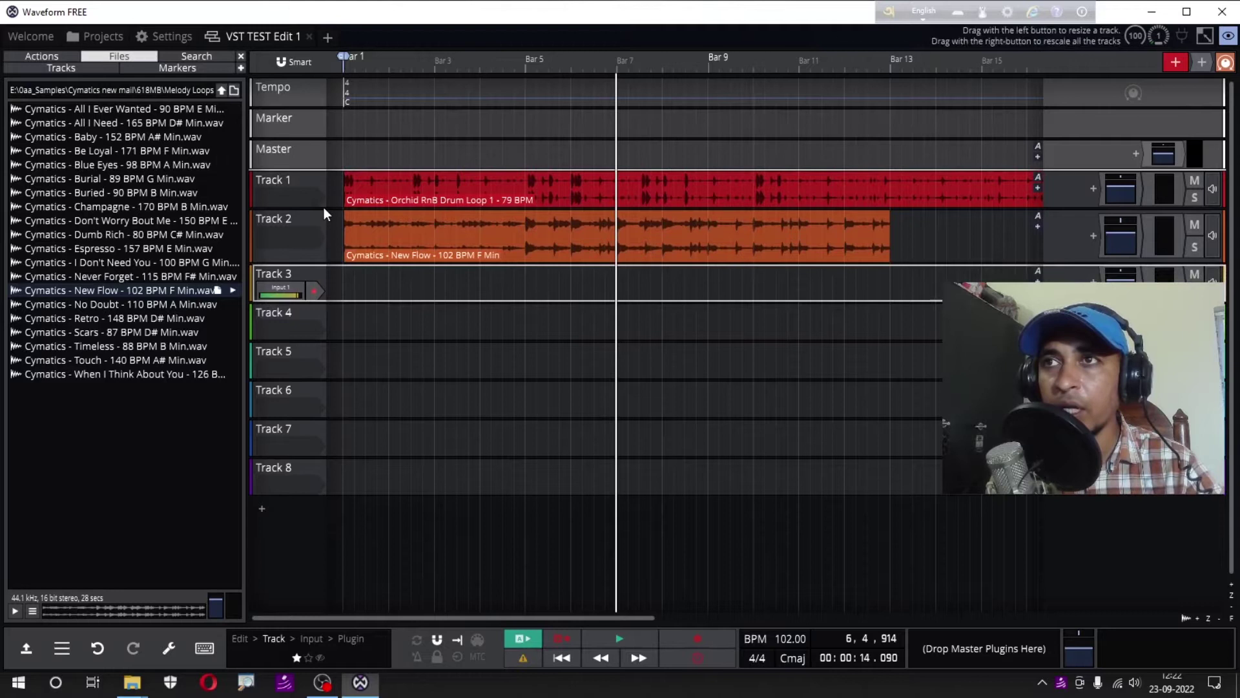
# Step: Adjust the heights of Track 1 and Track 2, and rescale all tracks to a more compact height
pyautogui.moveTo(324, 208)
pyautogui.mouseDown()
pyautogui.moveTo(314, 322)
pyautogui.moveTo(314, 217)
pyautogui.mouseUp()
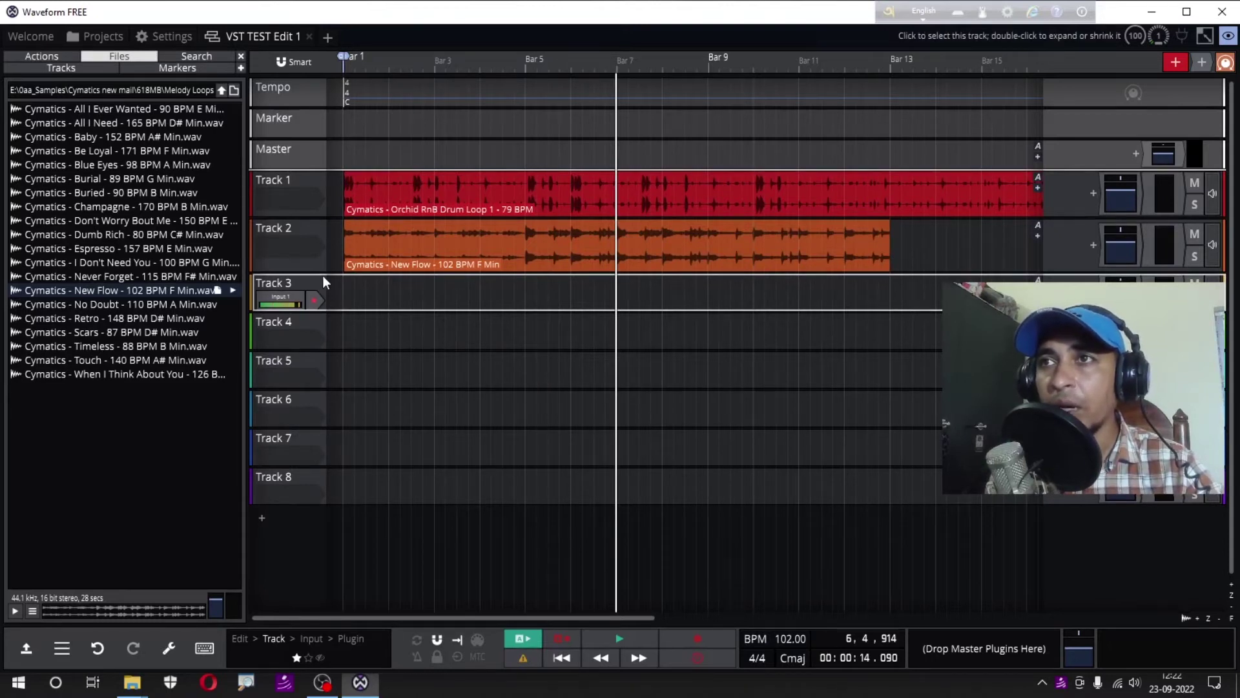
pyautogui.moveTo(324, 274); pyautogui.dragTo(322, 209)
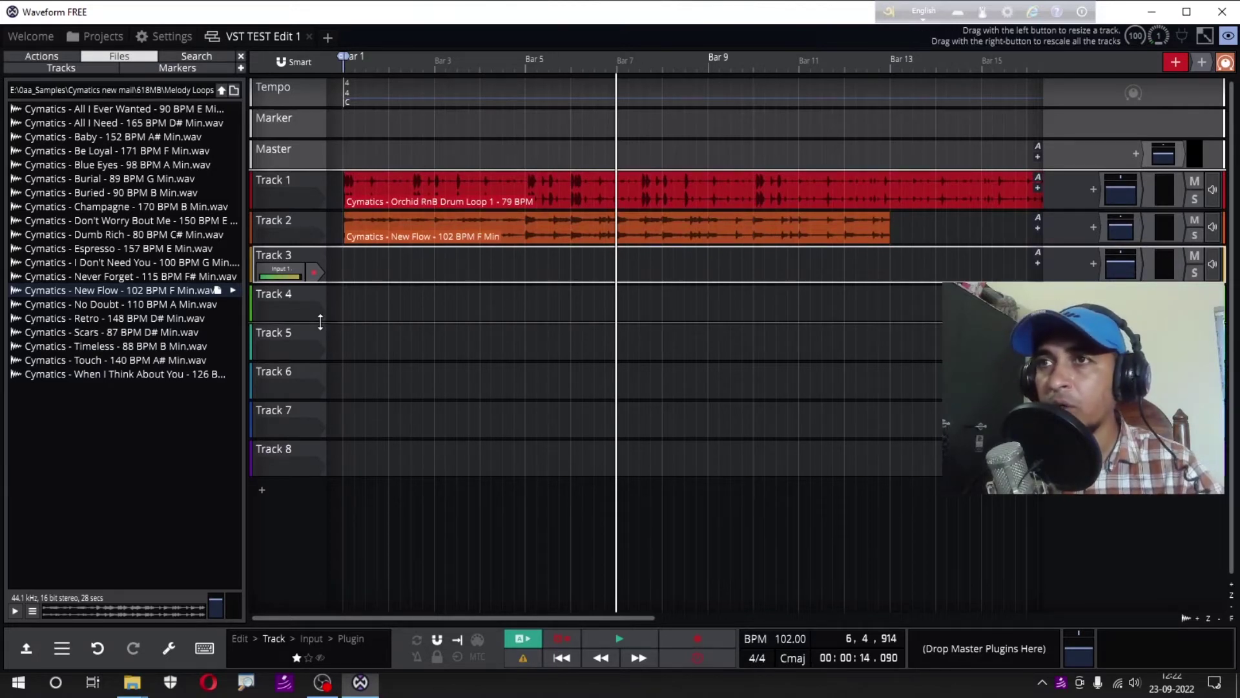
pyautogui.moveTo(319, 322); pyautogui.dragTo(312, 291)
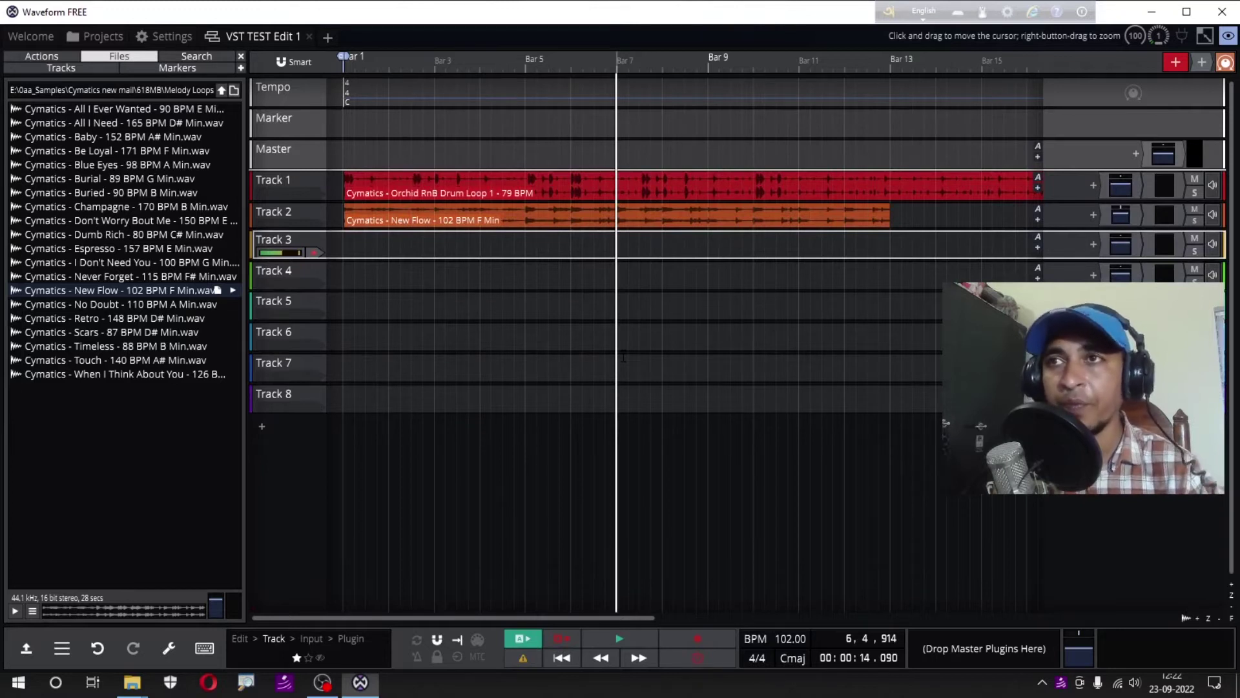
pyautogui.moveTo(311, 290)
pyautogui.mouseDown()
pyautogui.moveTo(310, 384)
pyautogui.moveTo(315, 289)
pyautogui.mouseUp()
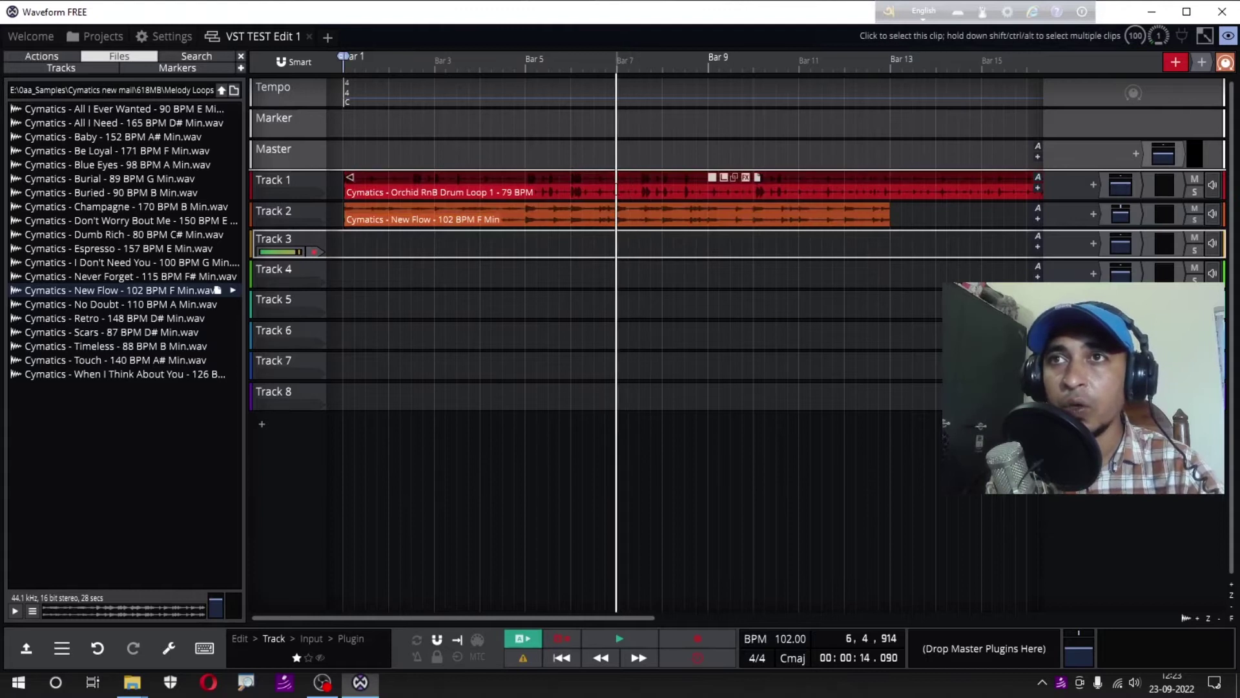
# Step: Select the drum loop clip on Track 1 and enlarge that track to about four times its height
pyautogui.click(617, 184)
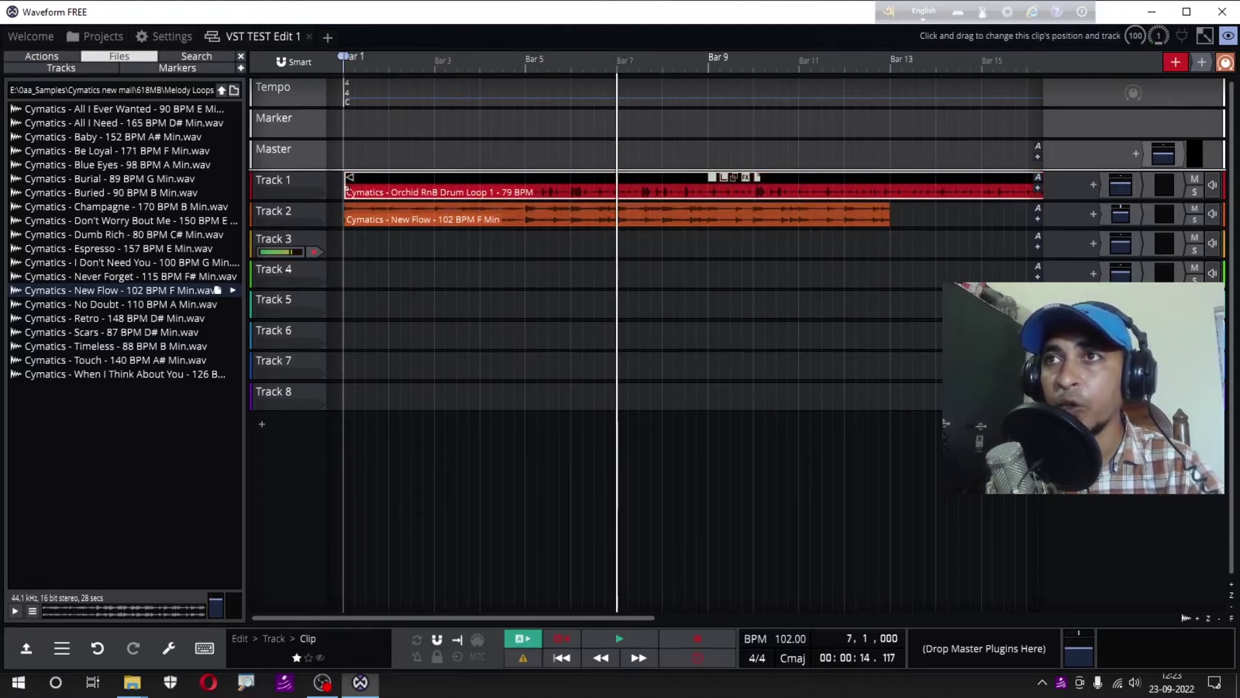
pyautogui.moveTo(345, 200); pyautogui.dragTo(345, 307)
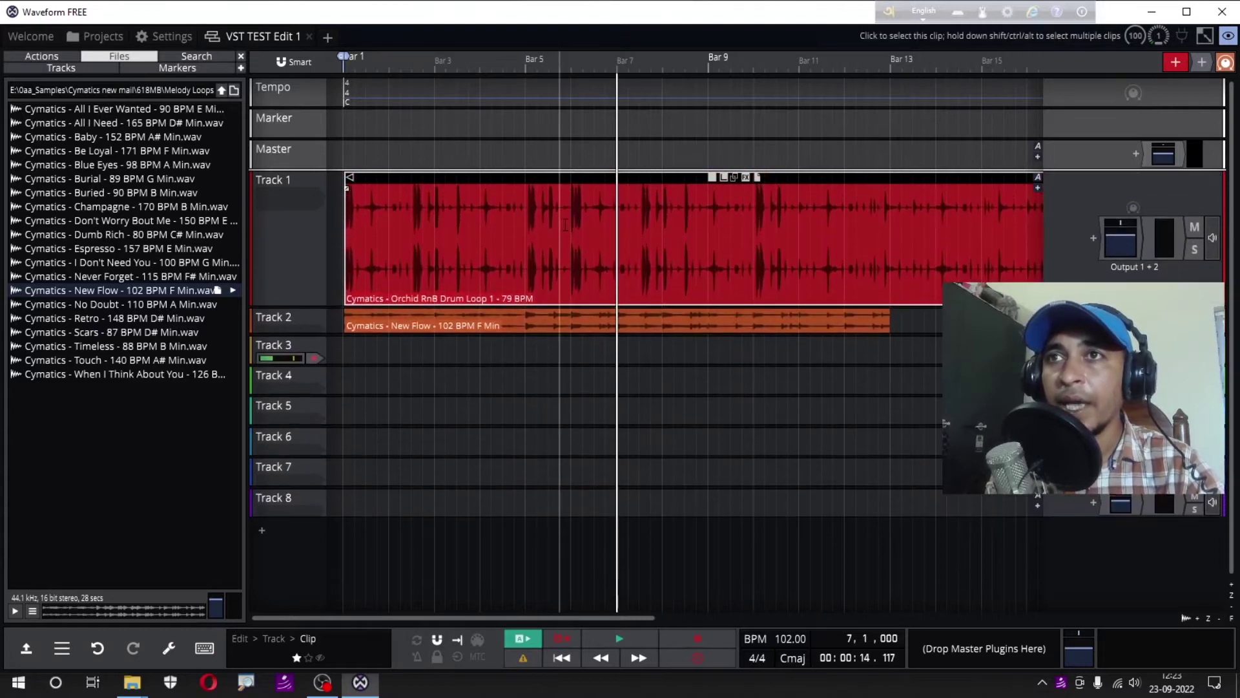
# Step: Place the playhead at bar 5 and zoom the timeline in and out there to examine the drum loop's waveform
pyautogui.click(530, 237)
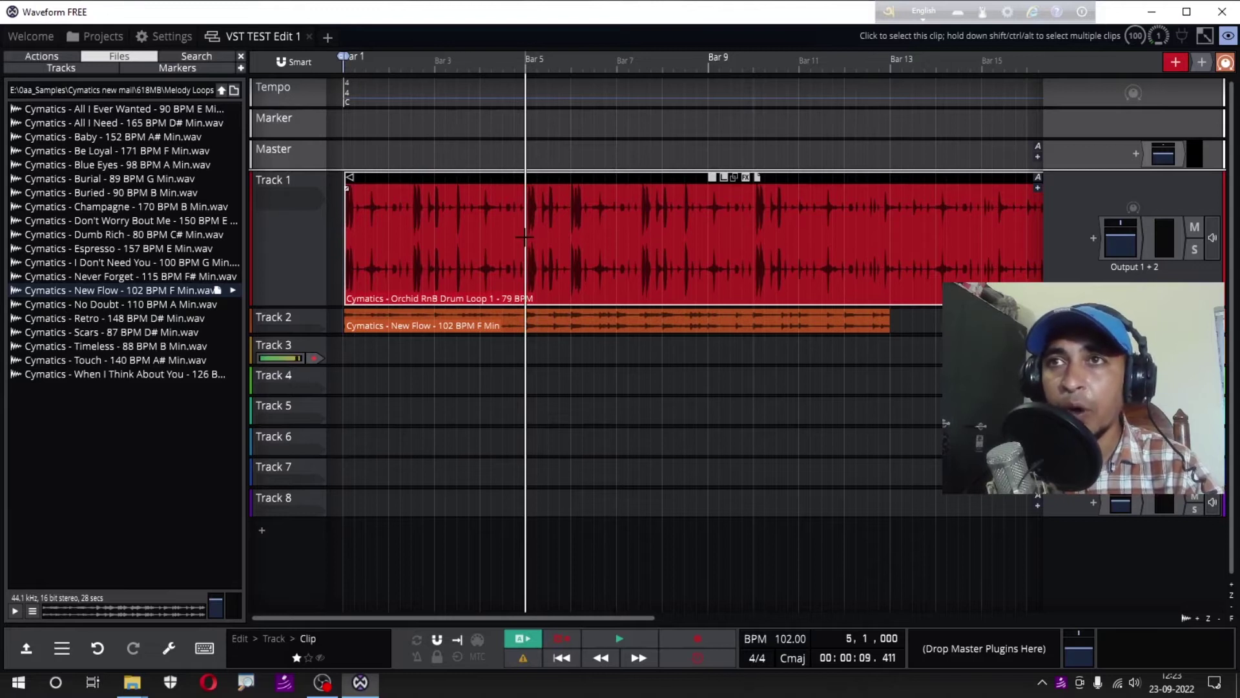
pyautogui.scroll(6, 528, 237)
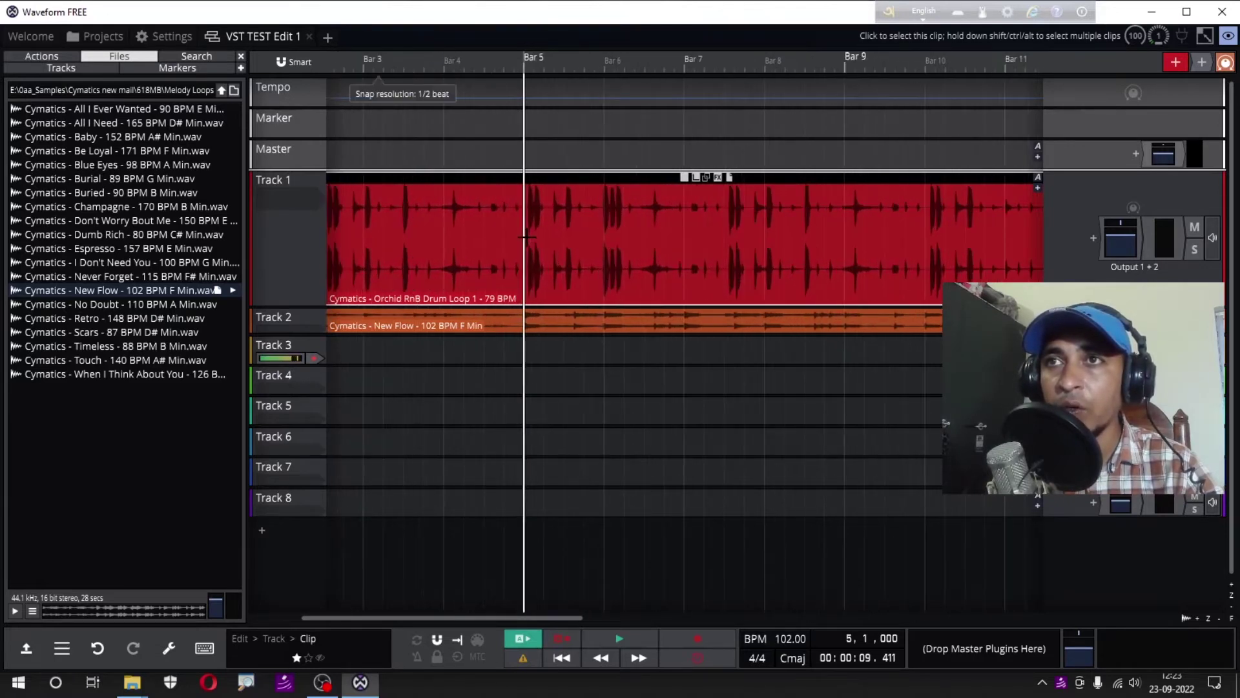
pyautogui.scroll(6, 526, 237)
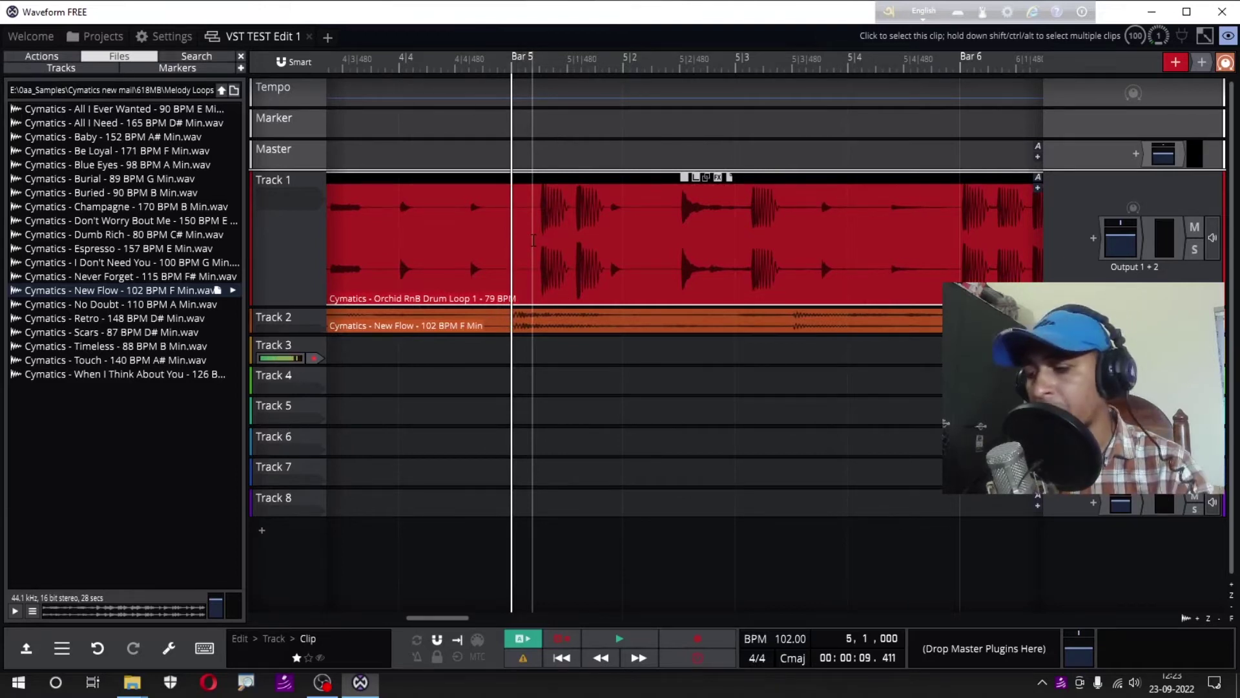
pyautogui.scroll(-8, 520, 248)
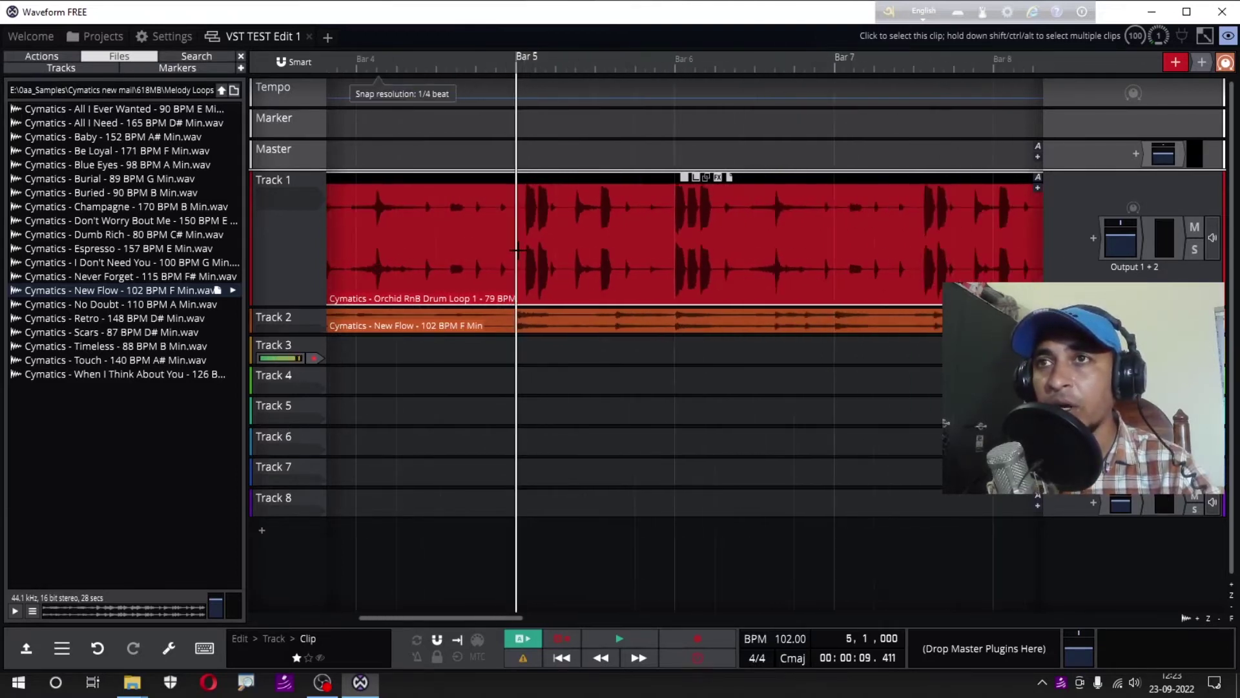
pyautogui.scroll(-5, 519, 250)
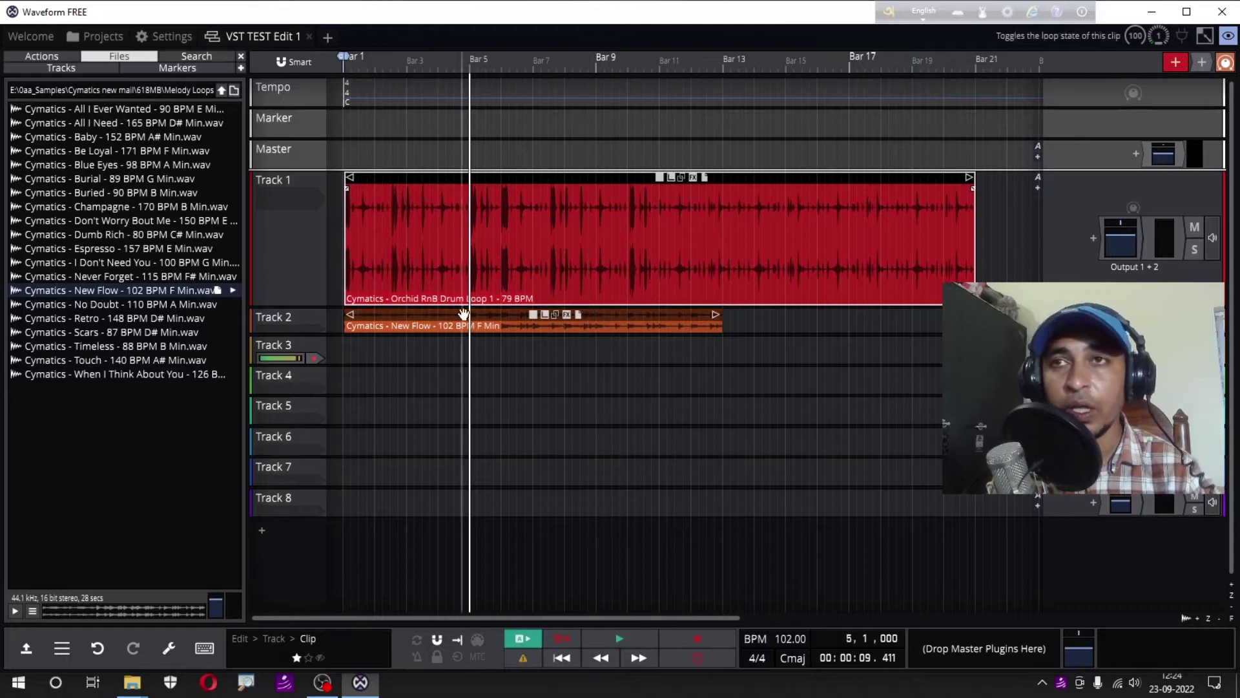
# Step: Zoom the timeline in and out at several positions to examine both clips, from single bars up to the whole arrangement
pyautogui.scroll(1, 381, 65)
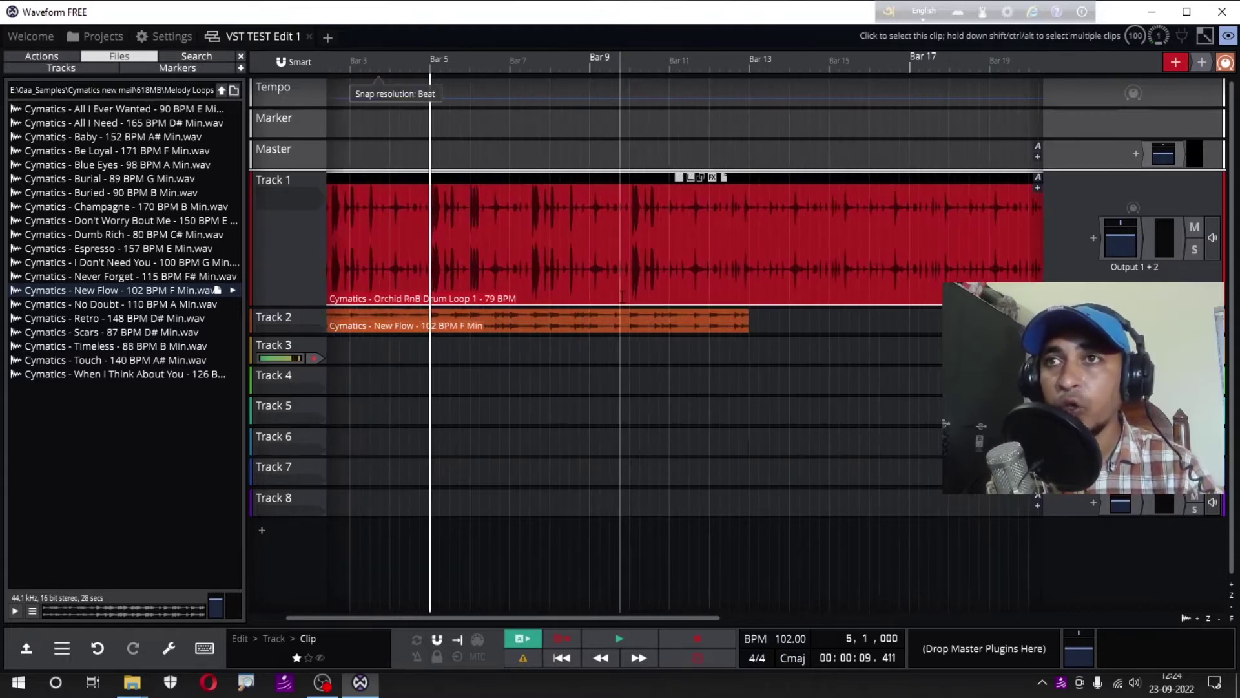
pyautogui.scroll(-4, 379, 71)
pyautogui.scroll(5, 470, 286)
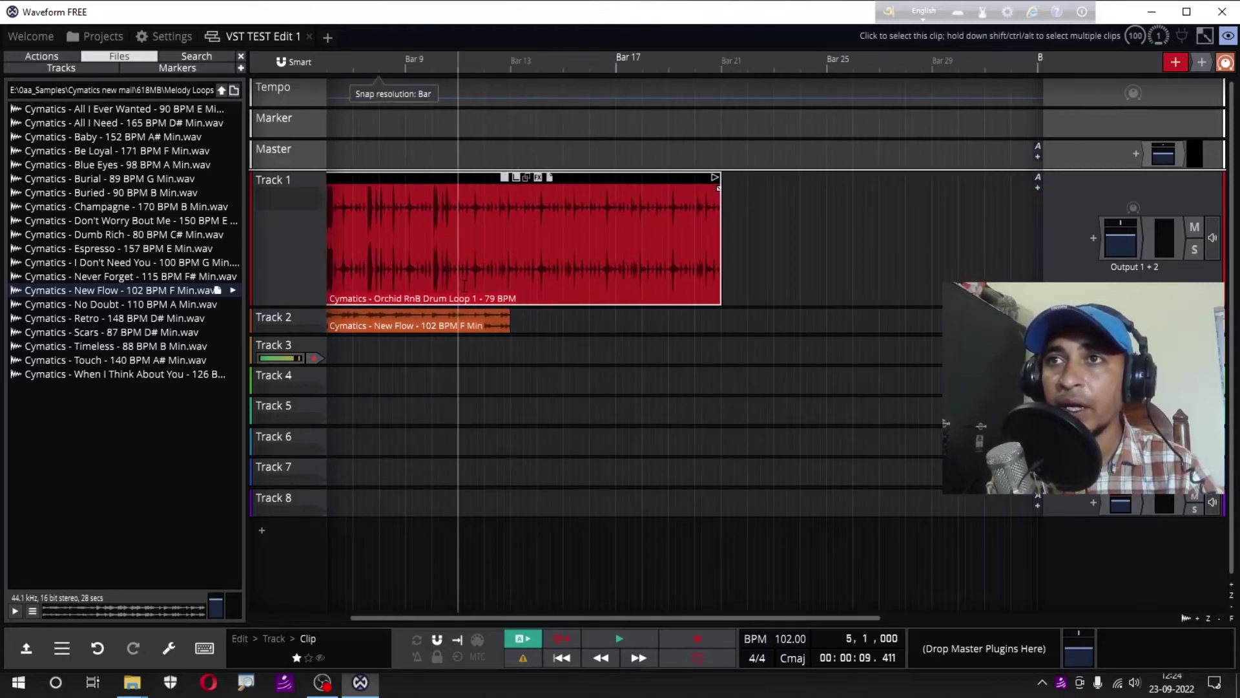
pyautogui.scroll(1, 470, 286)
pyautogui.scroll(-3, 470, 287)
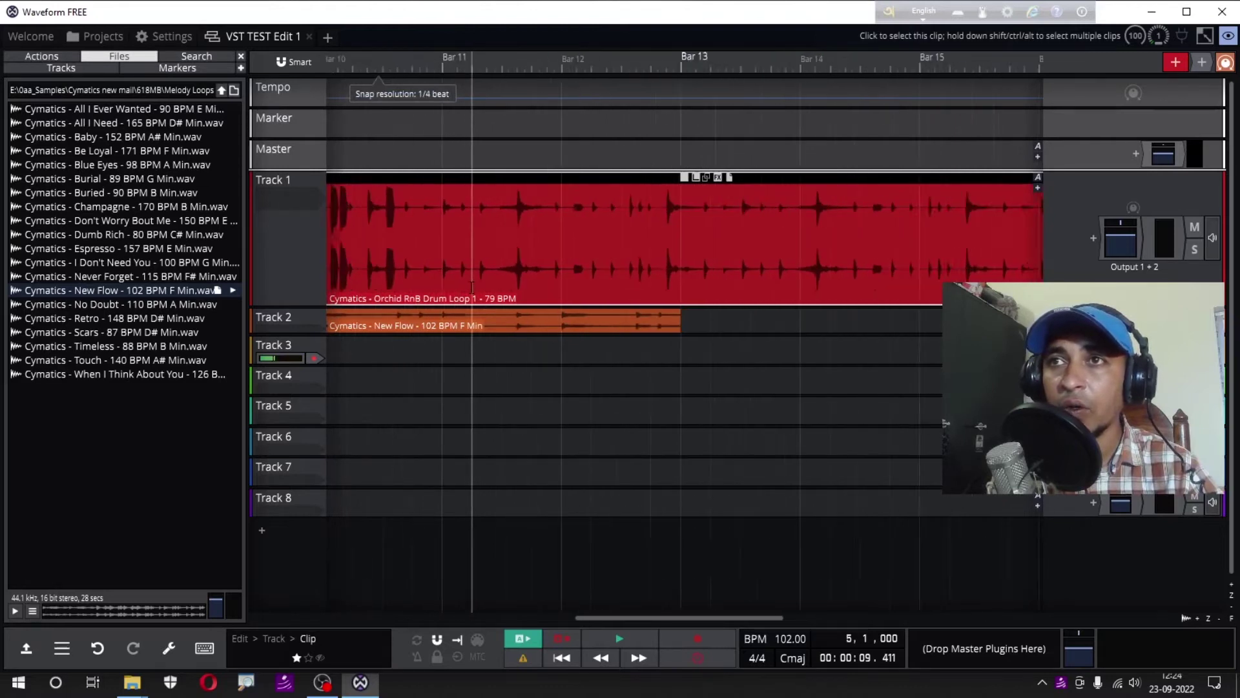
pyautogui.scroll(-2, 471, 287)
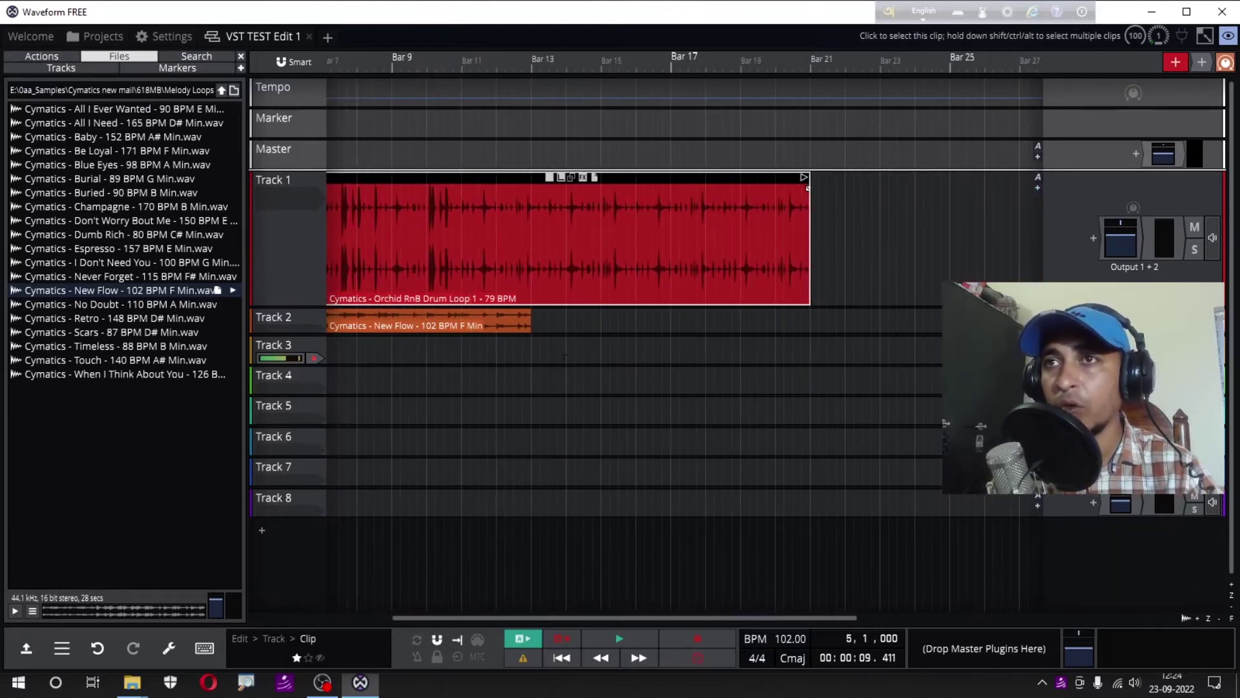
pyautogui.scroll(-1, 565, 359)
pyautogui.scroll(2, 566, 358)
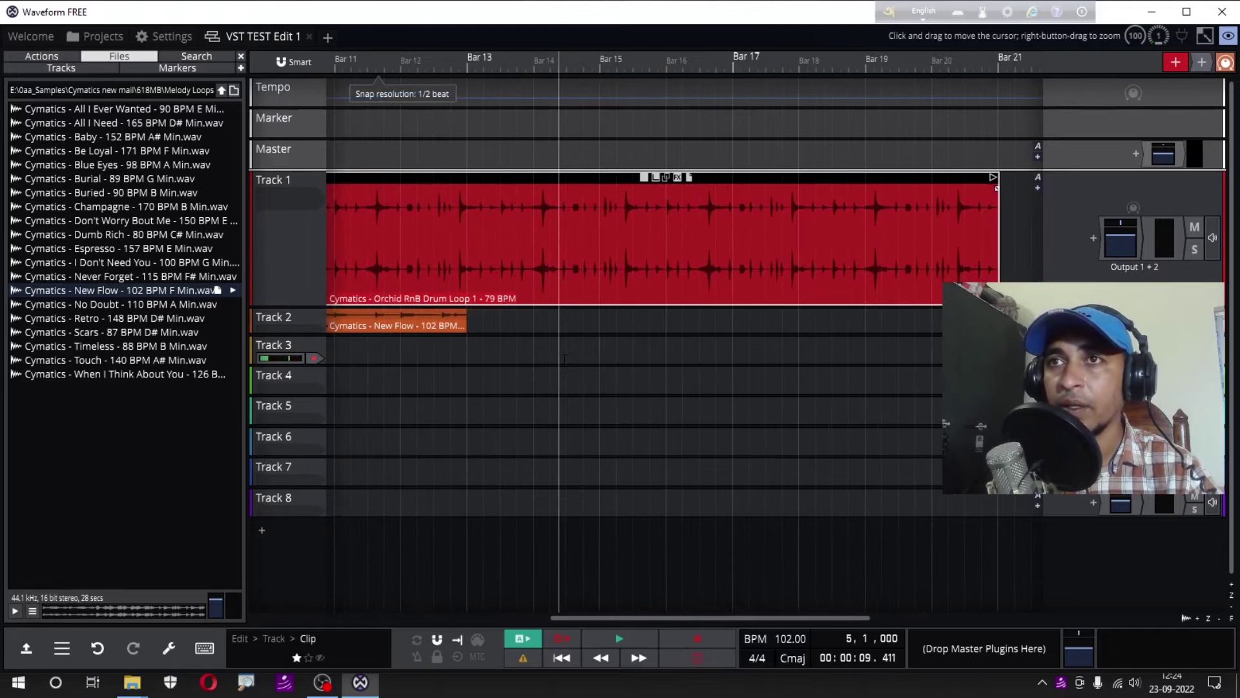
pyautogui.scroll(3, 846, 279)
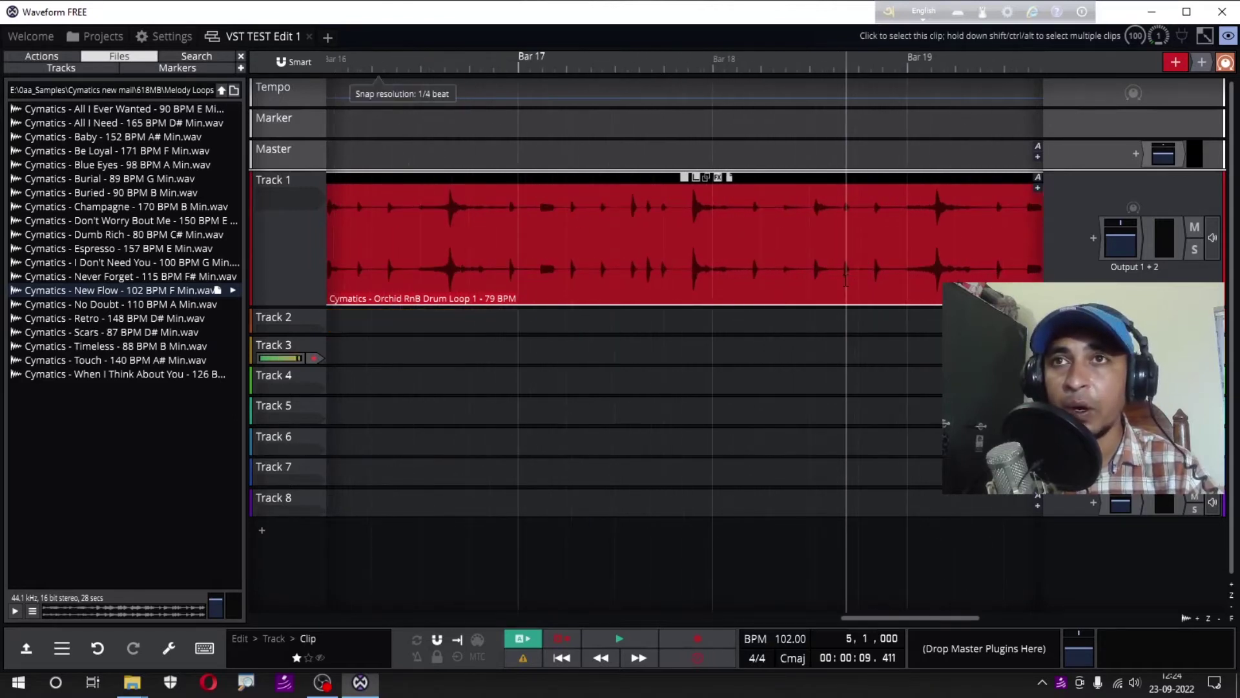
pyautogui.scroll(-5, 846, 279)
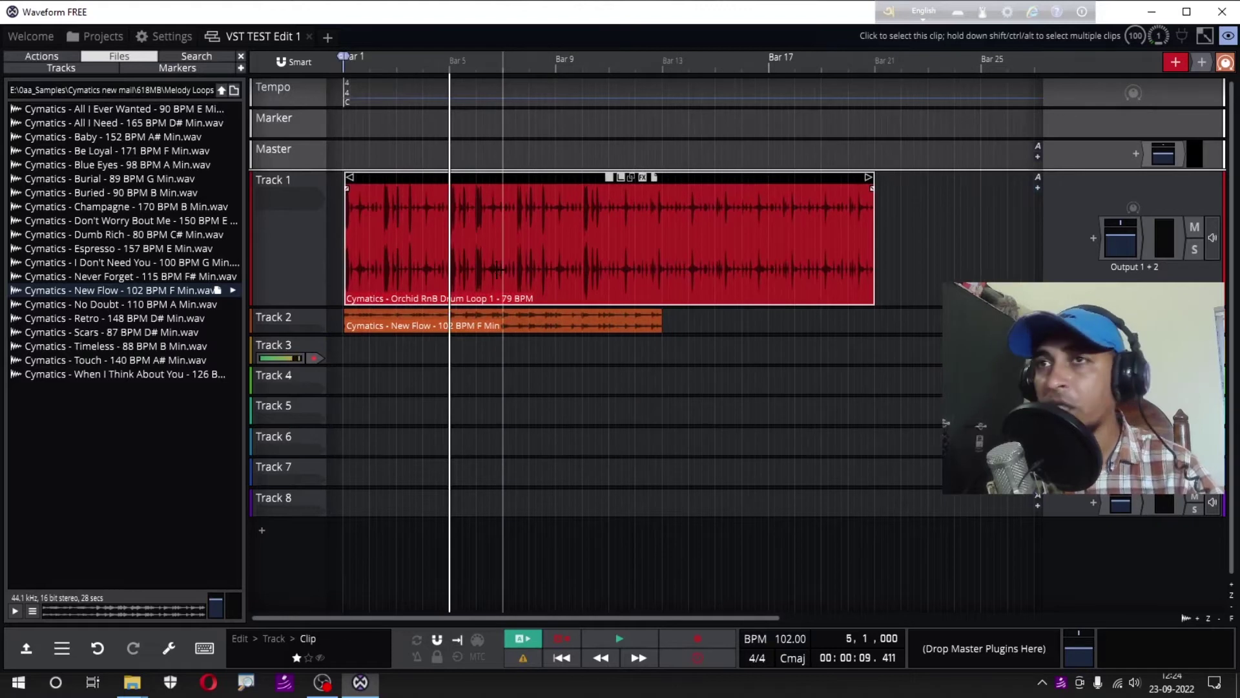
pyautogui.scroll(1, 502, 269)
pyautogui.scroll(-2, 506, 269)
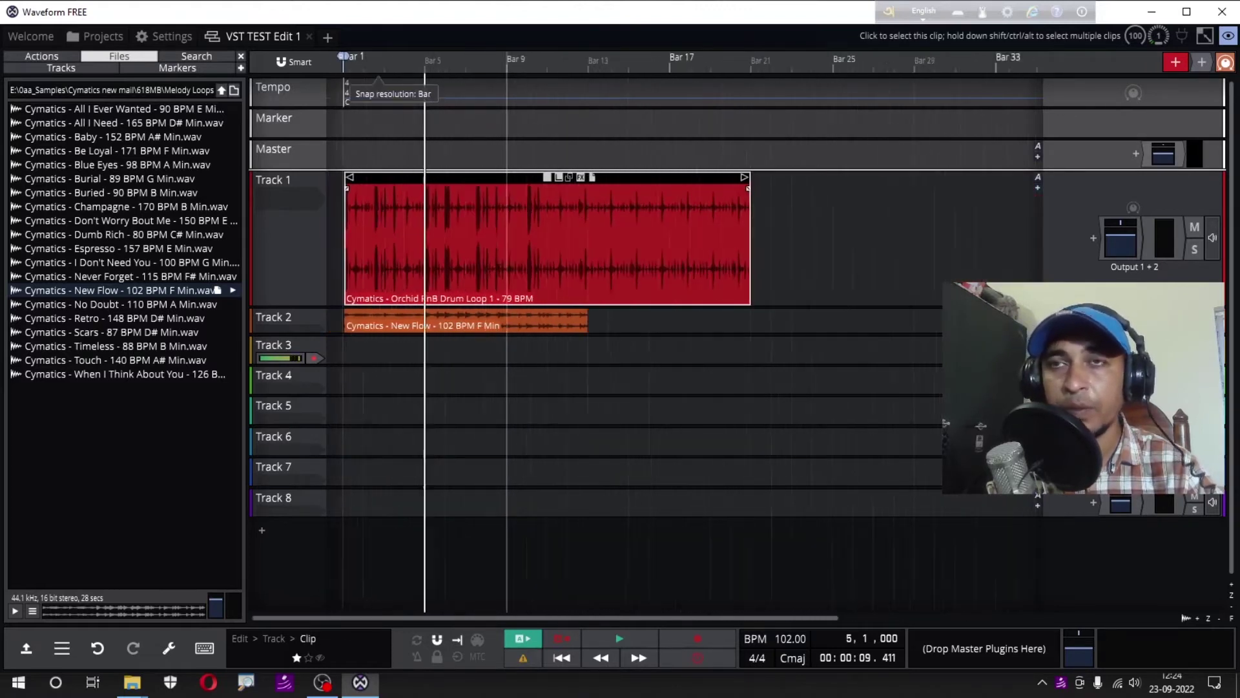
pyautogui.scroll(-2, 507, 269)
pyautogui.scroll(3, 602, 359)
pyautogui.scroll(-2, 603, 359)
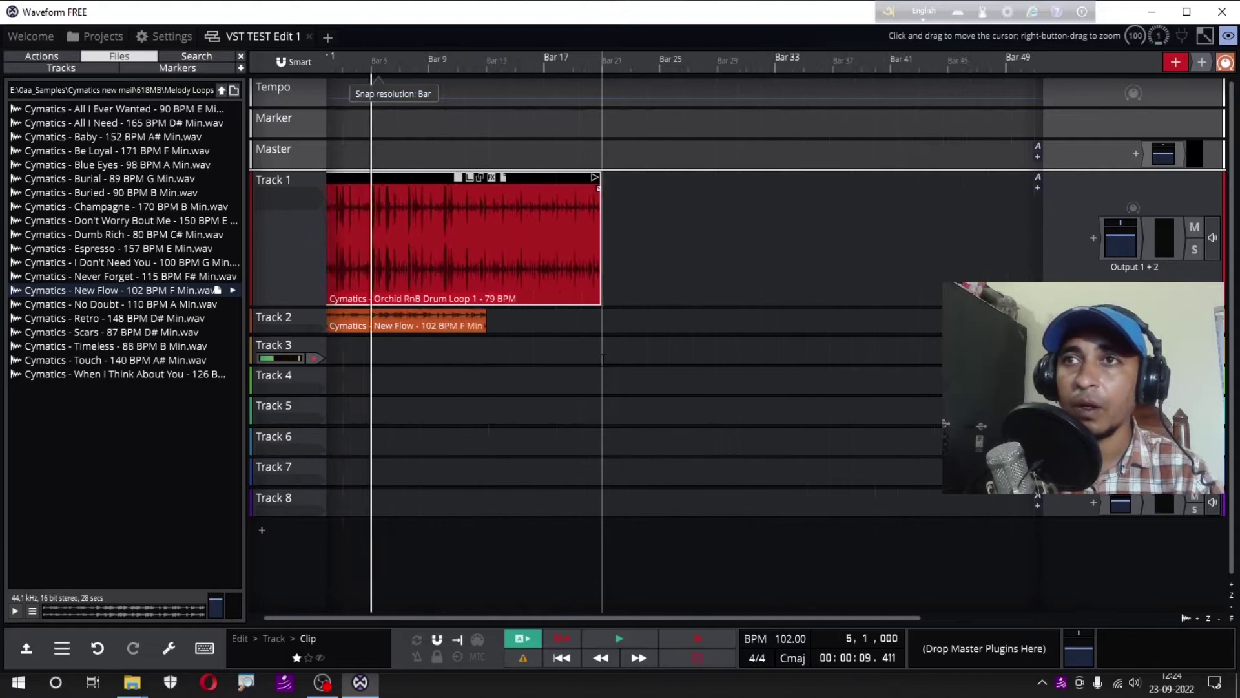
pyautogui.scroll(5, 602, 357)
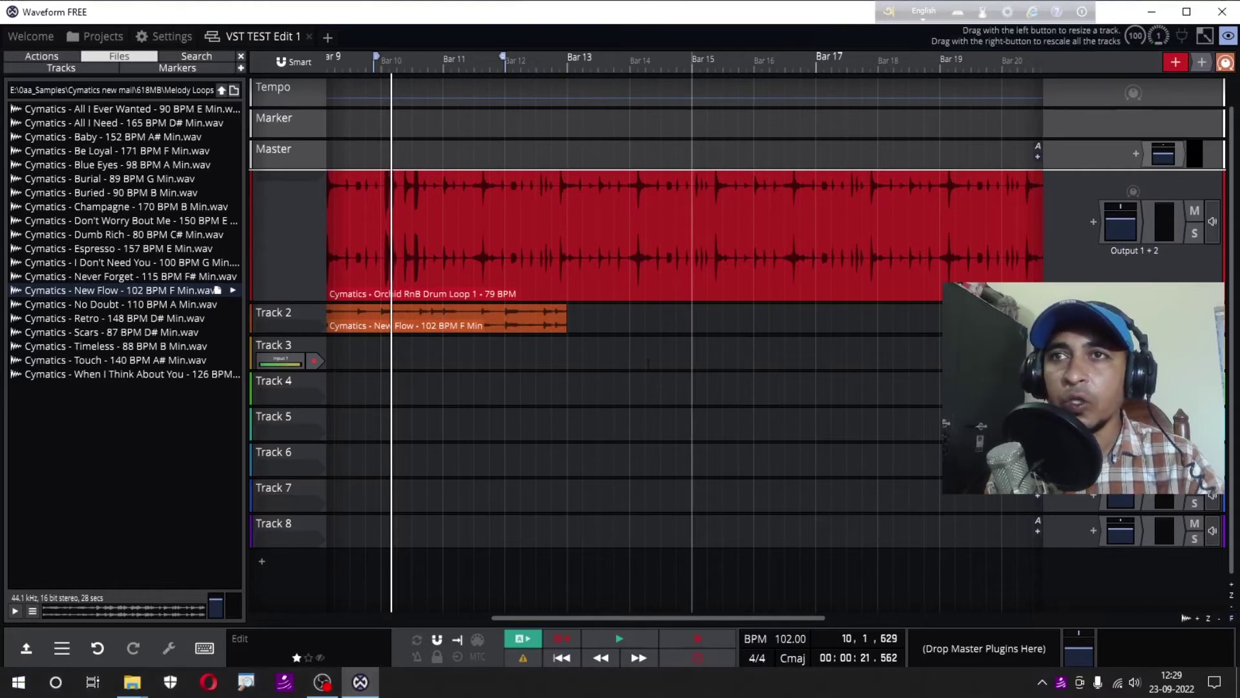
# Step: Enlarge Track 2 to about four times its height and zoom the timeline in around the end of its clip near bar 13
pyautogui.moveTo(313, 335); pyautogui.dragTo(314, 447)
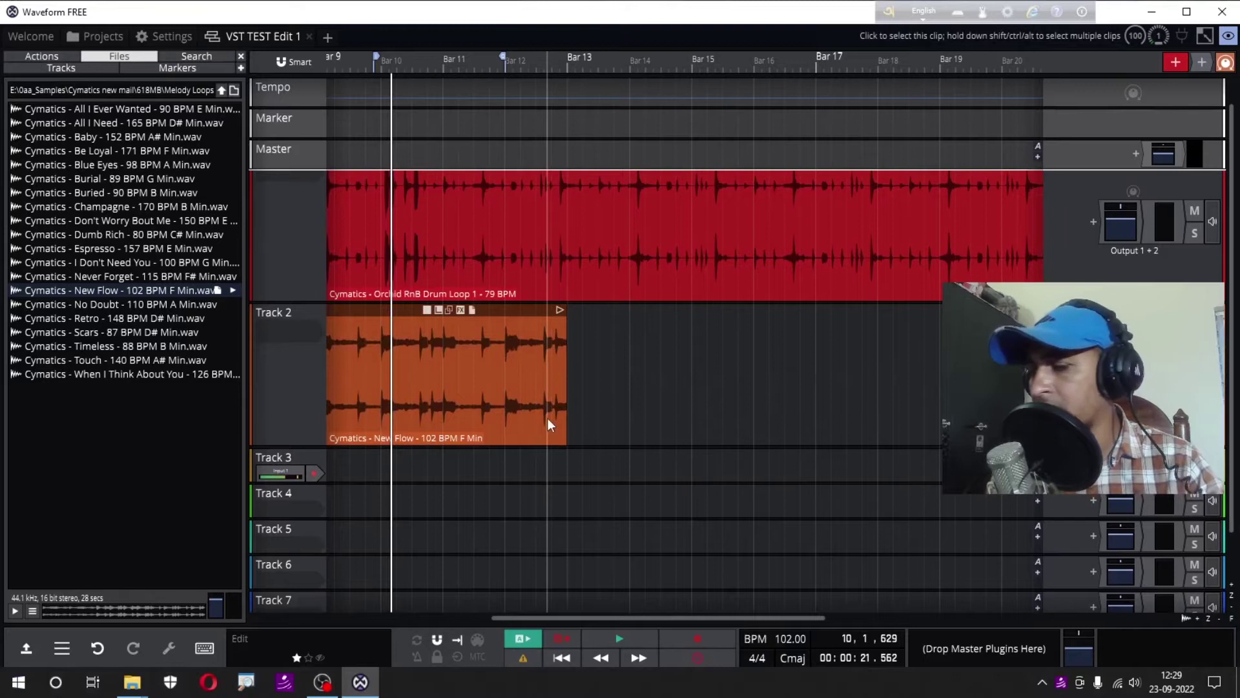
pyautogui.scroll(2, 548, 418)
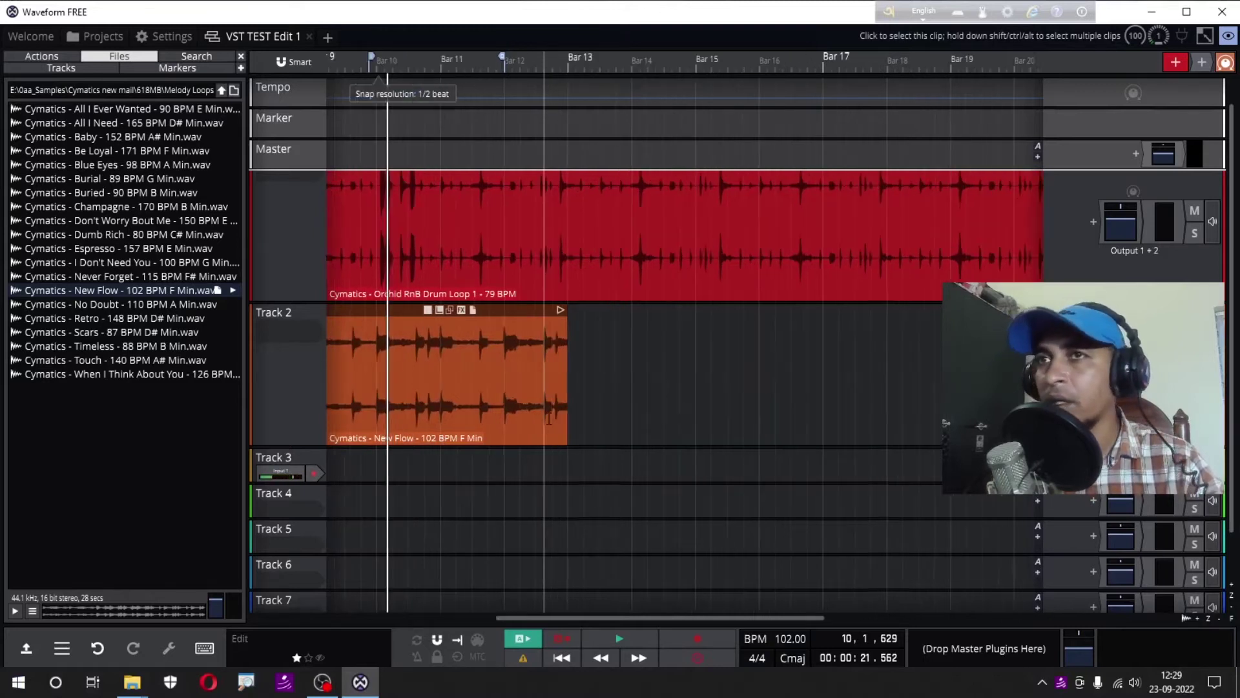
pyautogui.scroll(1, 548, 419)
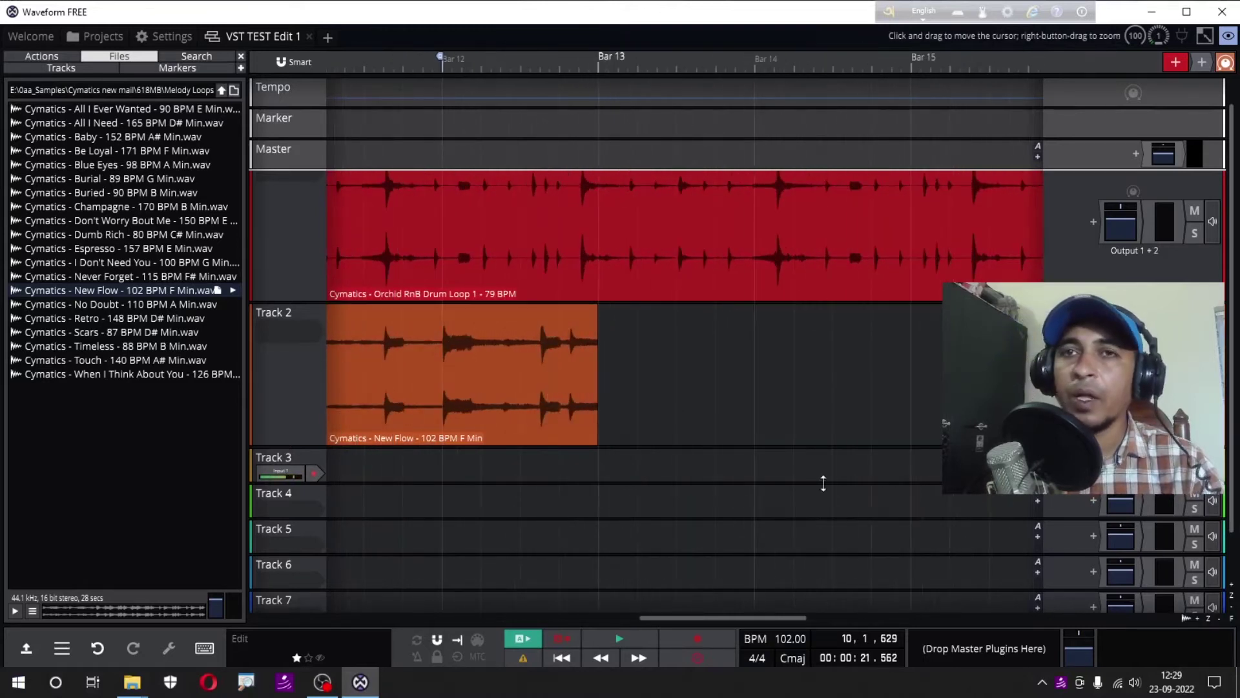
# Step: Zoom the track area out vertically to reduce the height of all eight tracks
pyautogui.click(1232, 618)
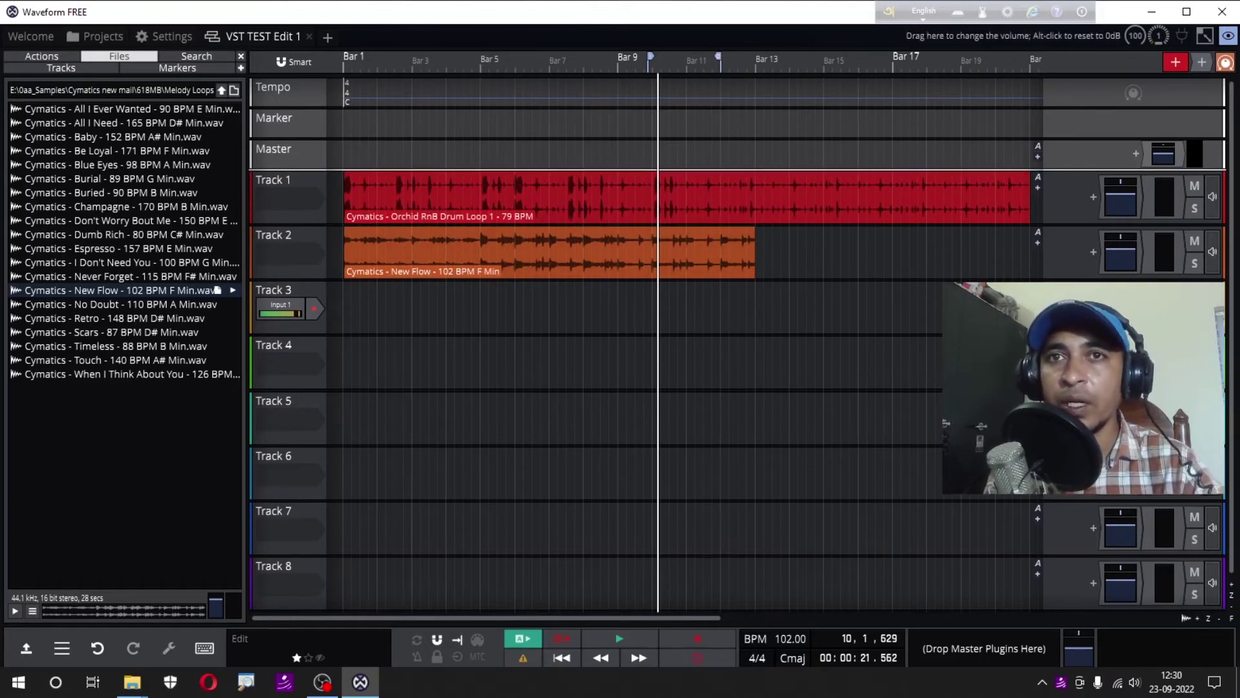
pyautogui.click(1232, 608)
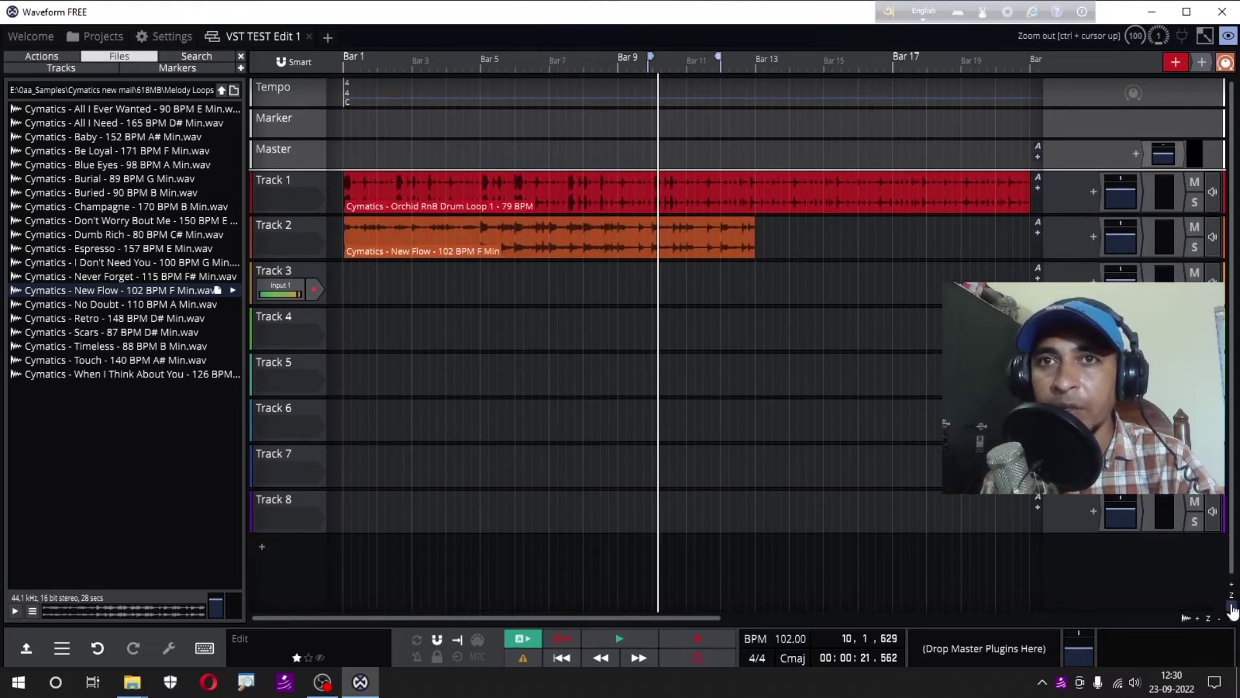
# Step: Zoom the track area out vertically once more, and back in until about six tracks fill the view
pyautogui.click(1232, 609)
pyautogui.click(1232, 610)
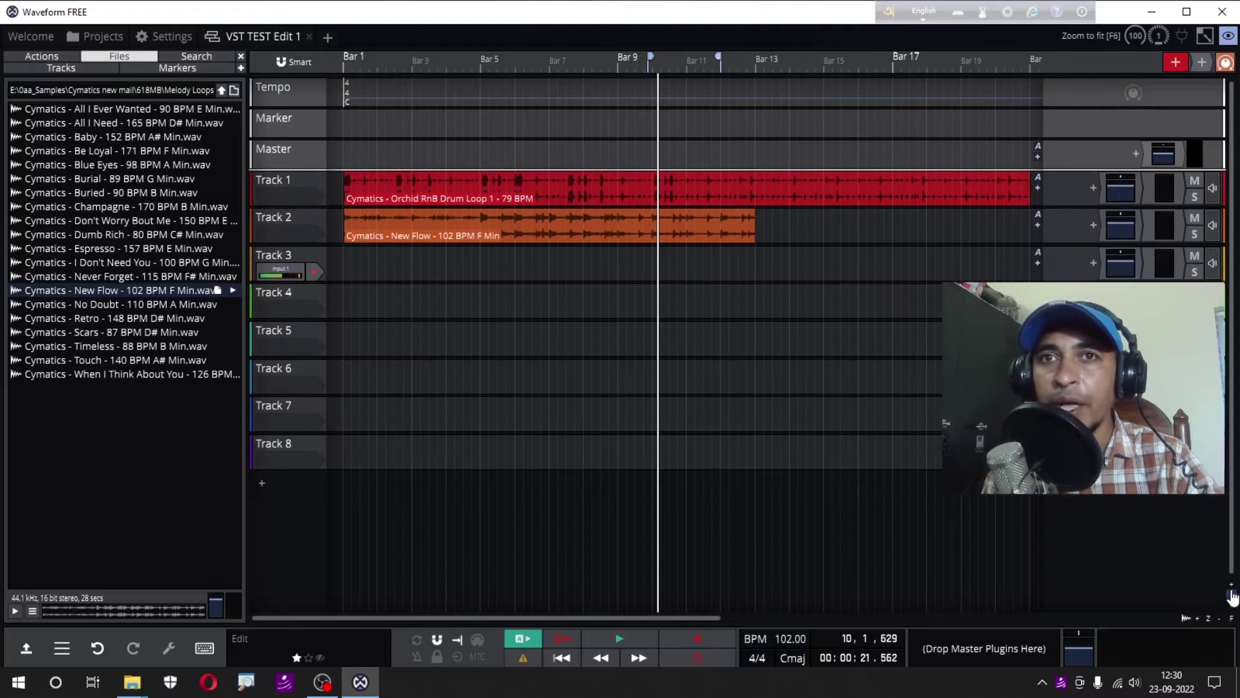
pyautogui.click(1231, 586)
pyautogui.click(1232, 586)
pyautogui.click(1232, 586)
pyautogui.click(1232, 586)
pyautogui.click(1232, 586)
pyautogui.click(1232, 586)
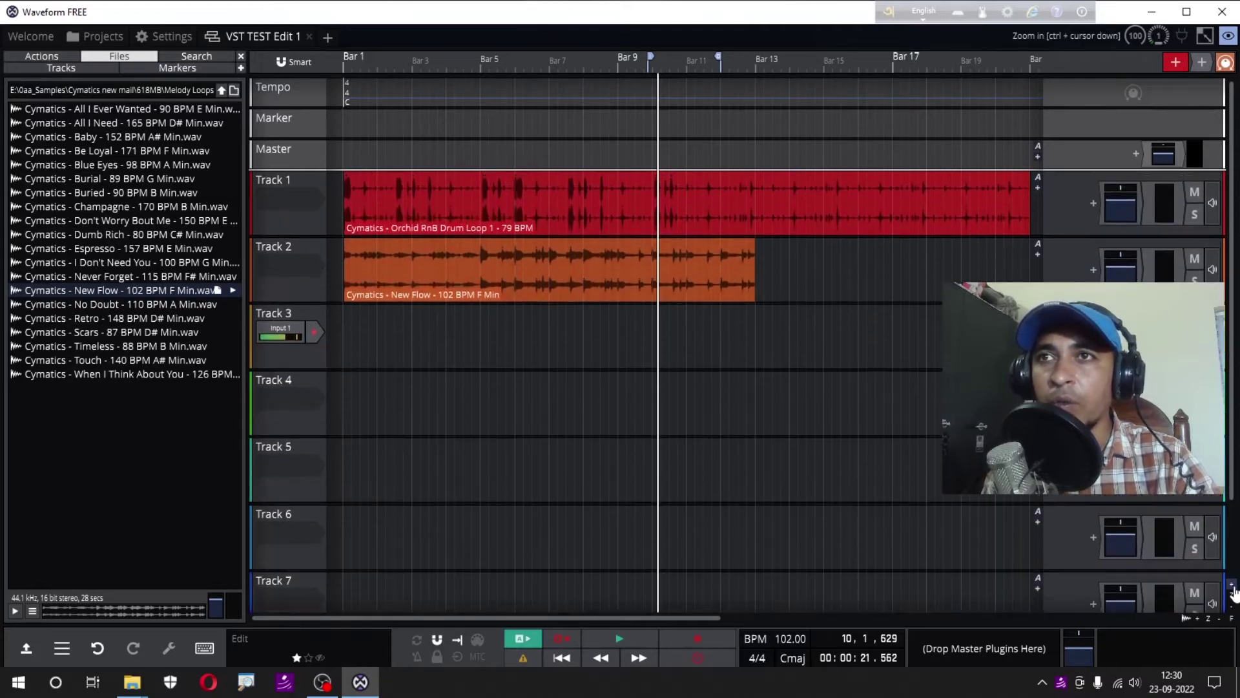
pyautogui.click(1232, 586)
pyautogui.click(1232, 586)
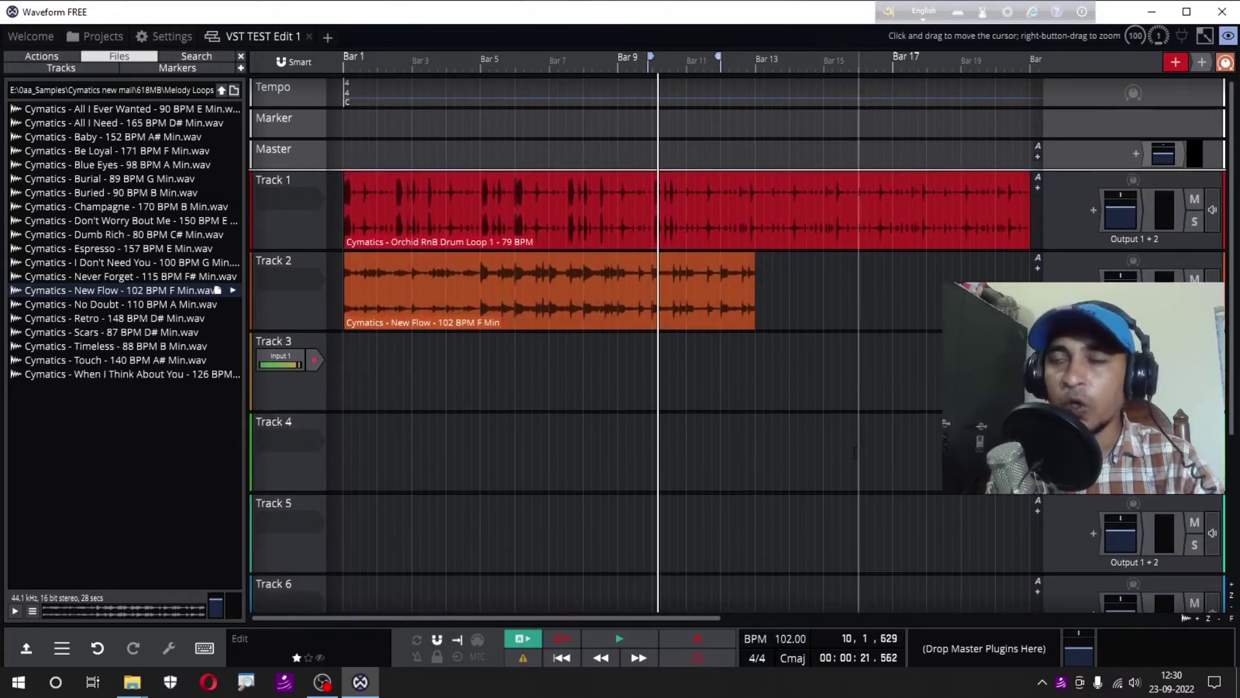
# Step: Zoom the timeline in horizontally around the playhead near bar 10, and back out to fit the whole edit
pyautogui.click(1197, 619)
pyautogui.click(1197, 619)
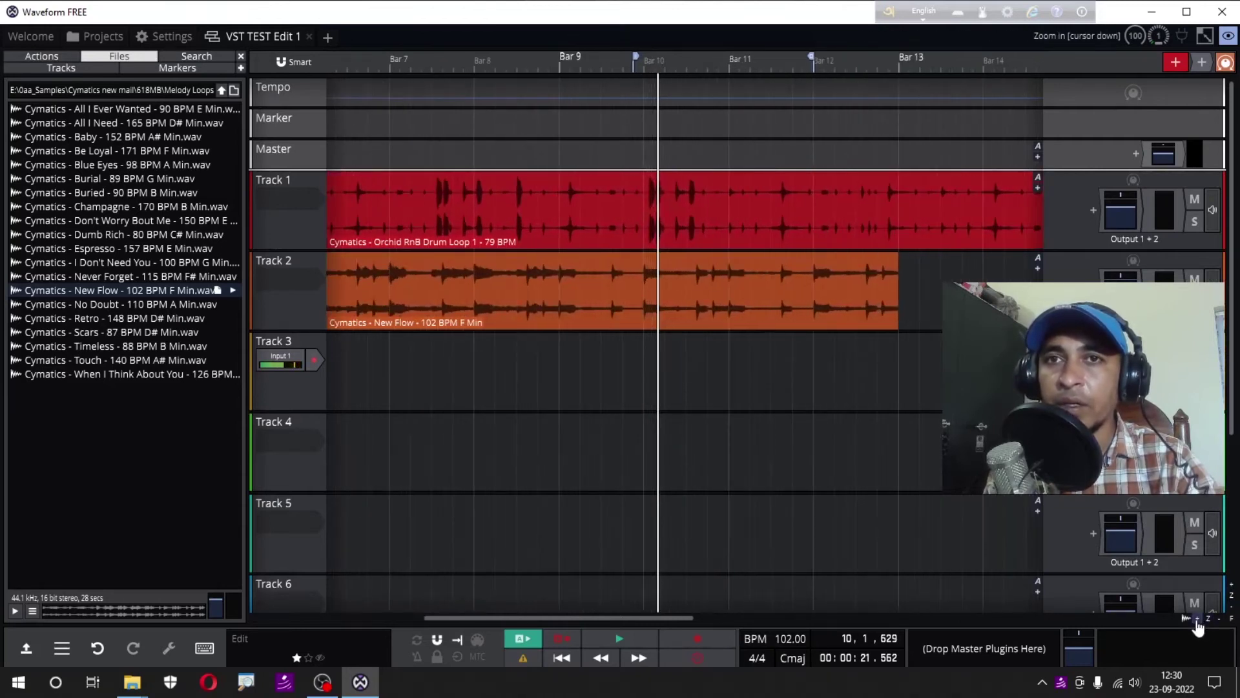
pyautogui.click(1208, 619)
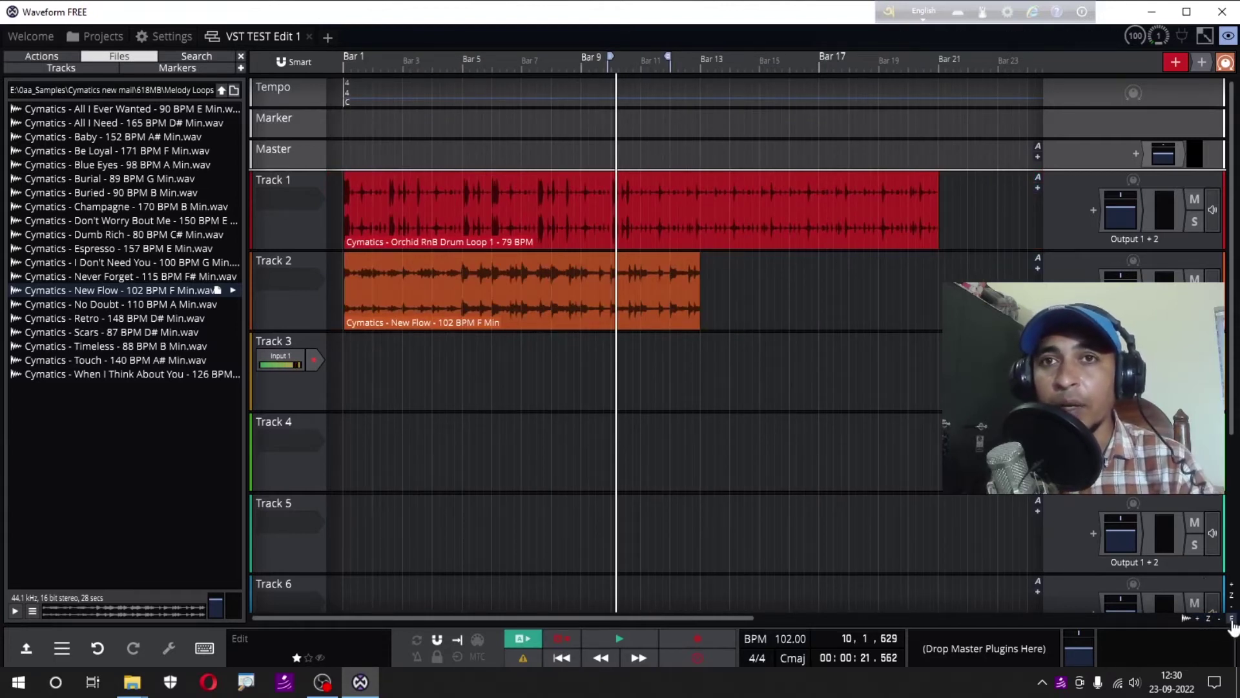
pyautogui.click(1231, 619)
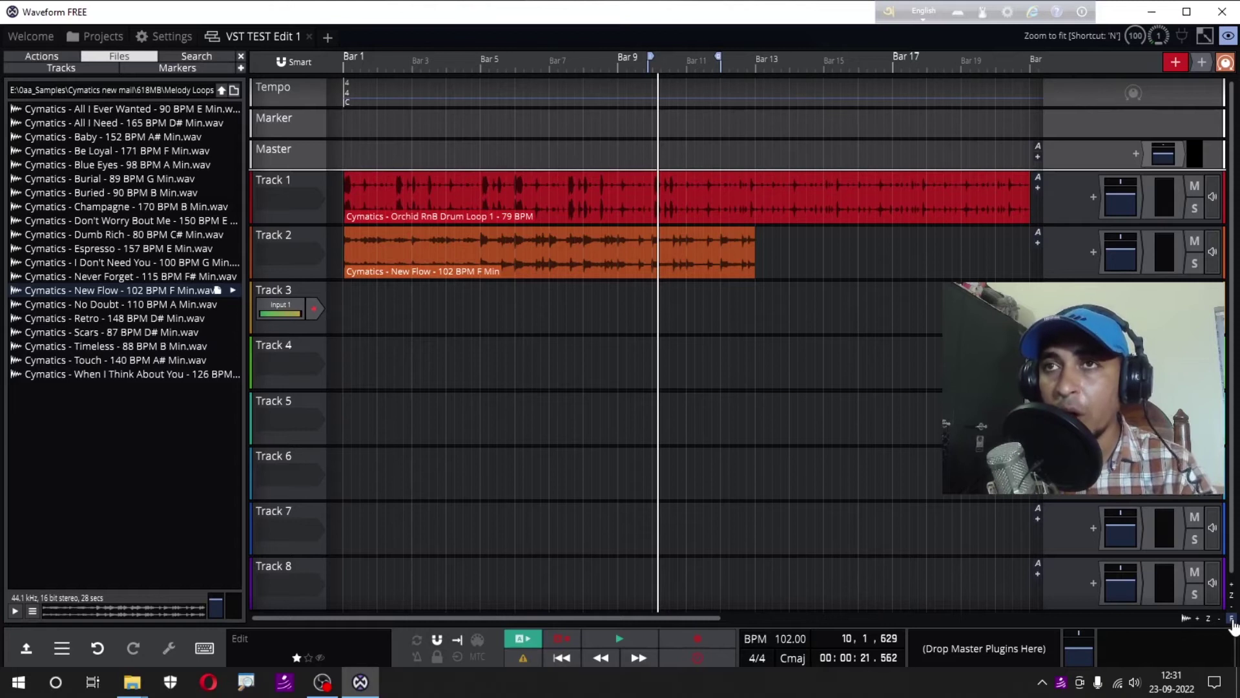
# Step: Place the playhead at bar 8 and zoom the timeline in and out around the clips and their ends
pyautogui.click(646, 274)
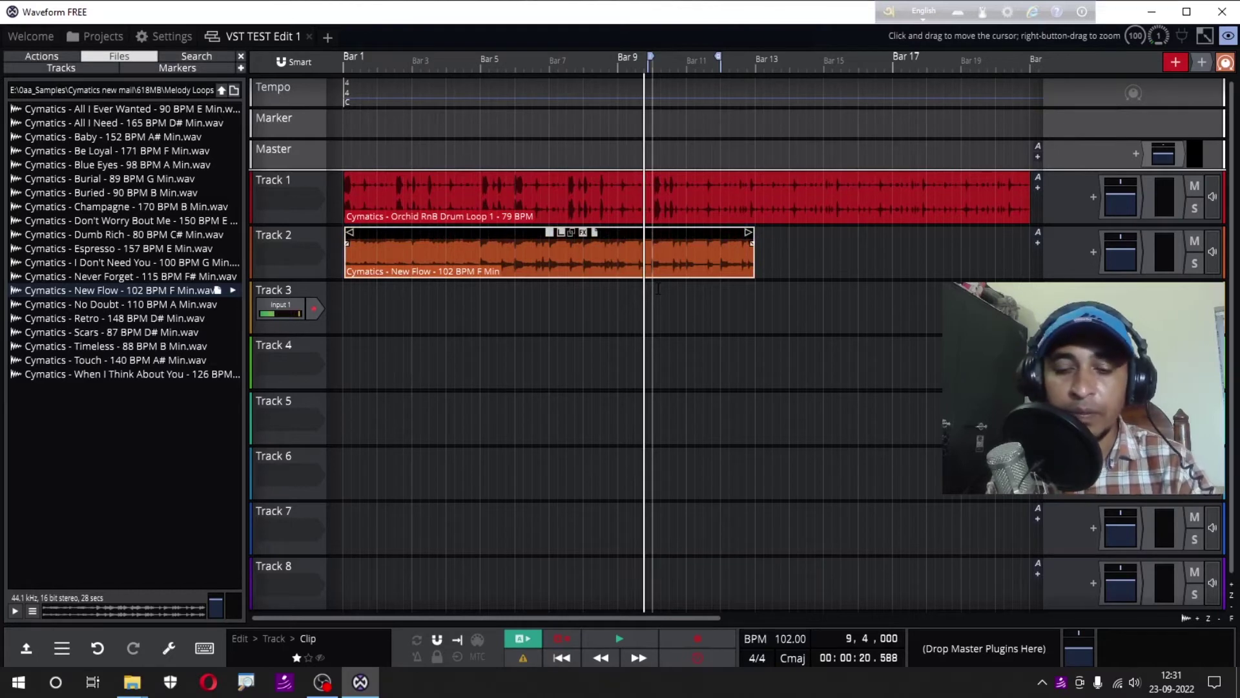
pyautogui.click(584, 284)
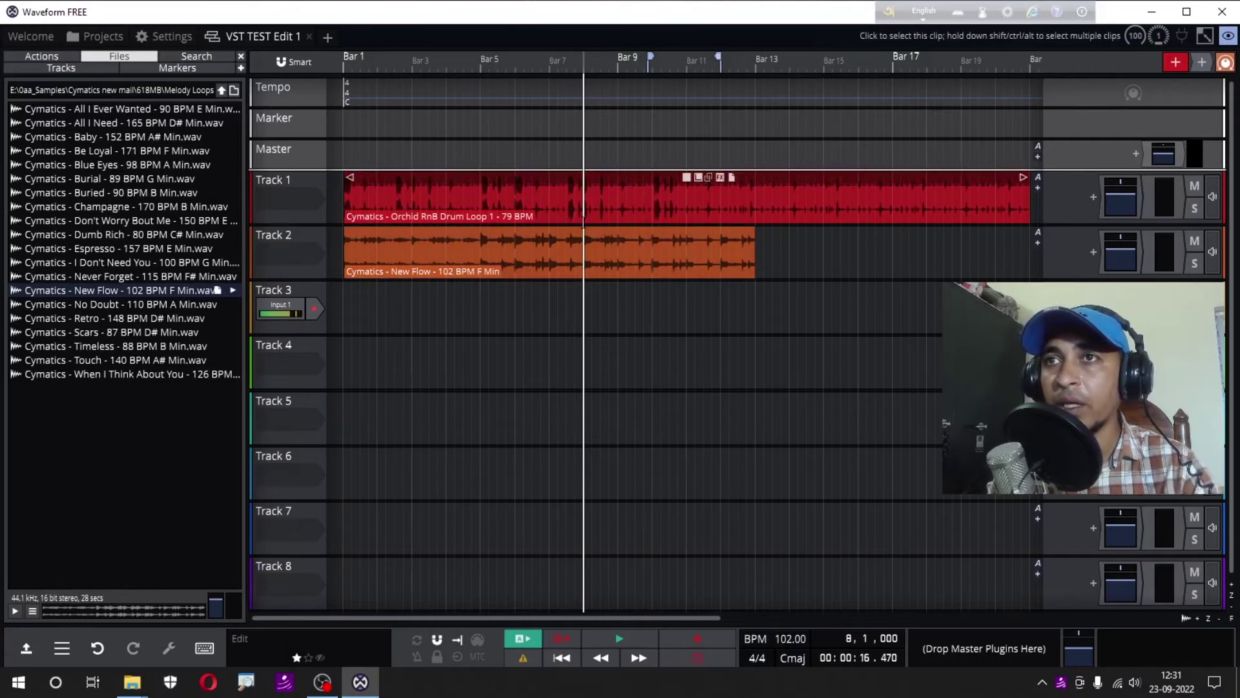
pyautogui.scroll(-5, 583, 220)
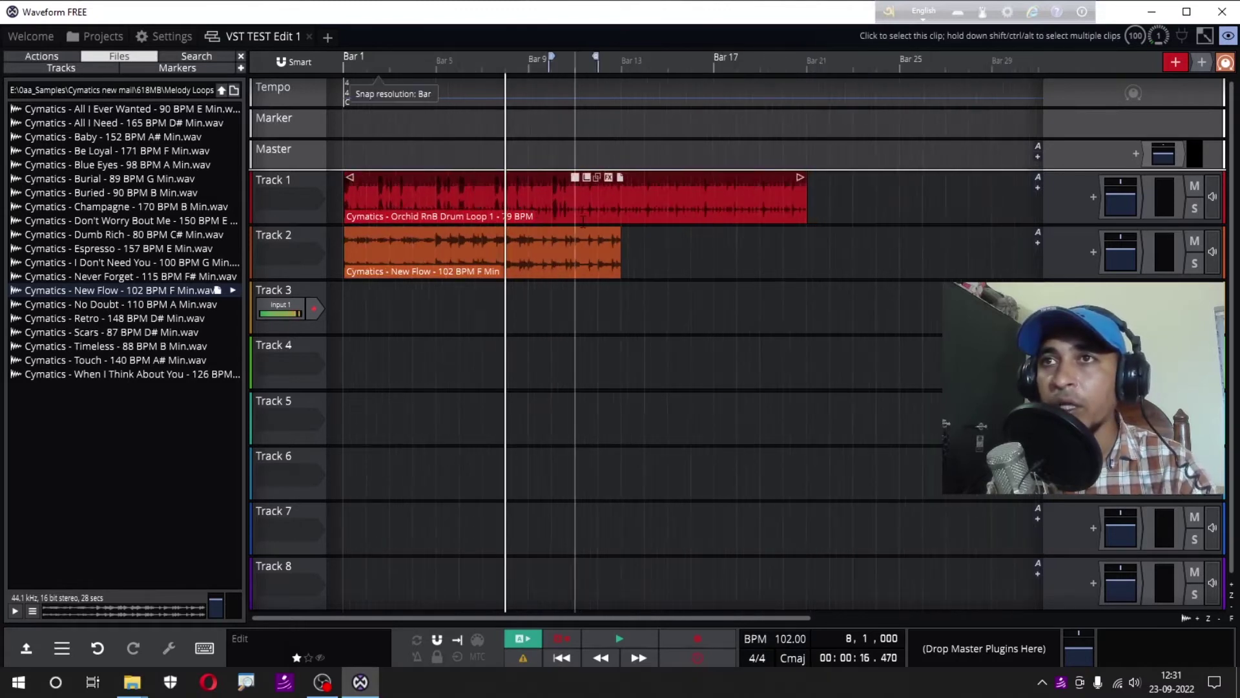
pyautogui.scroll(8, 583, 220)
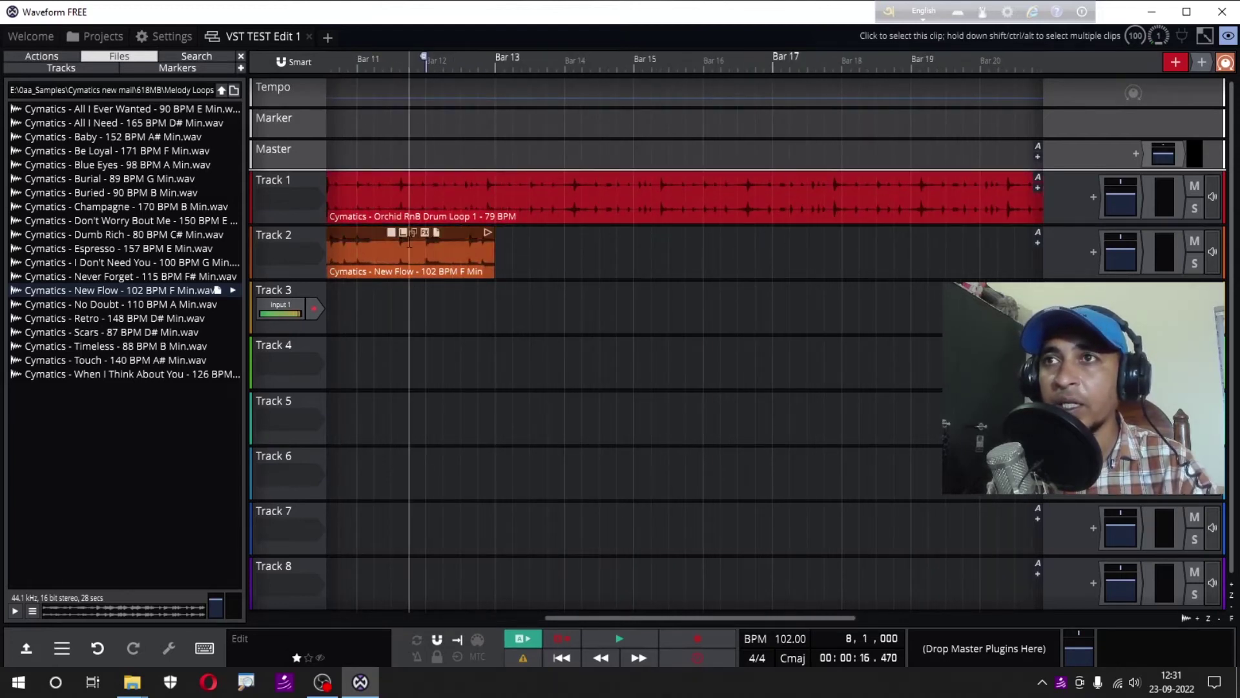
pyautogui.scroll(3, 409, 242)
pyautogui.scroll(-8, 409, 243)
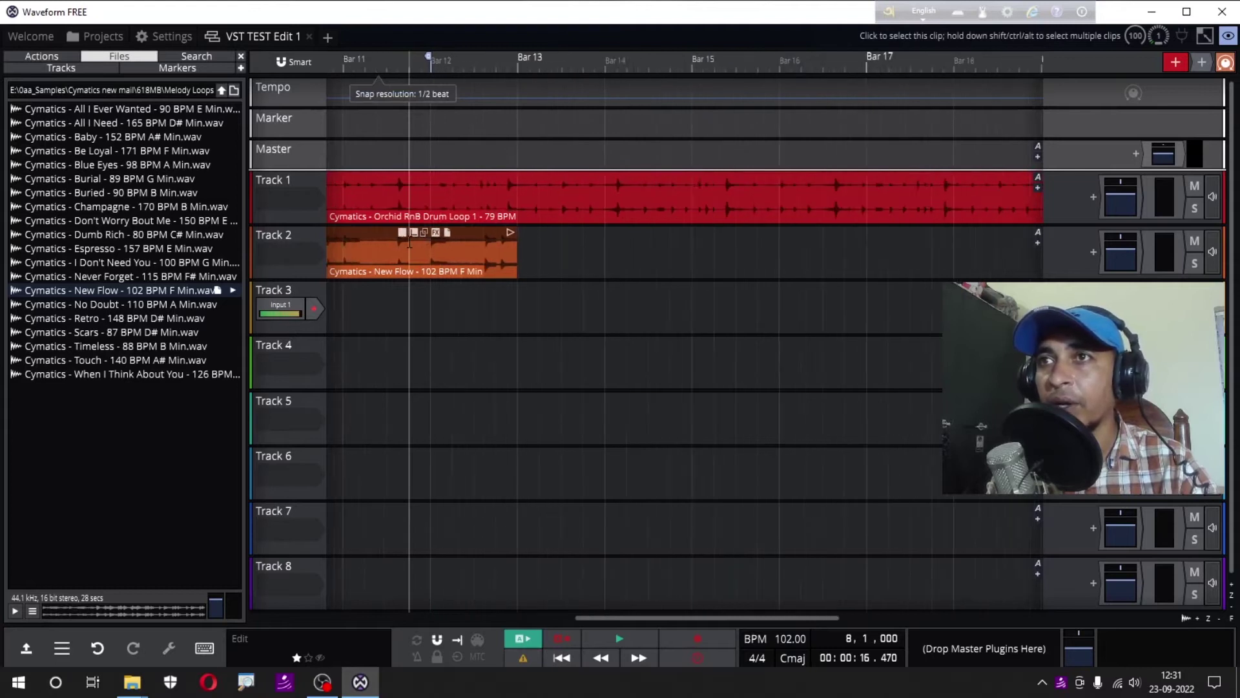
pyautogui.scroll(-3, 409, 243)
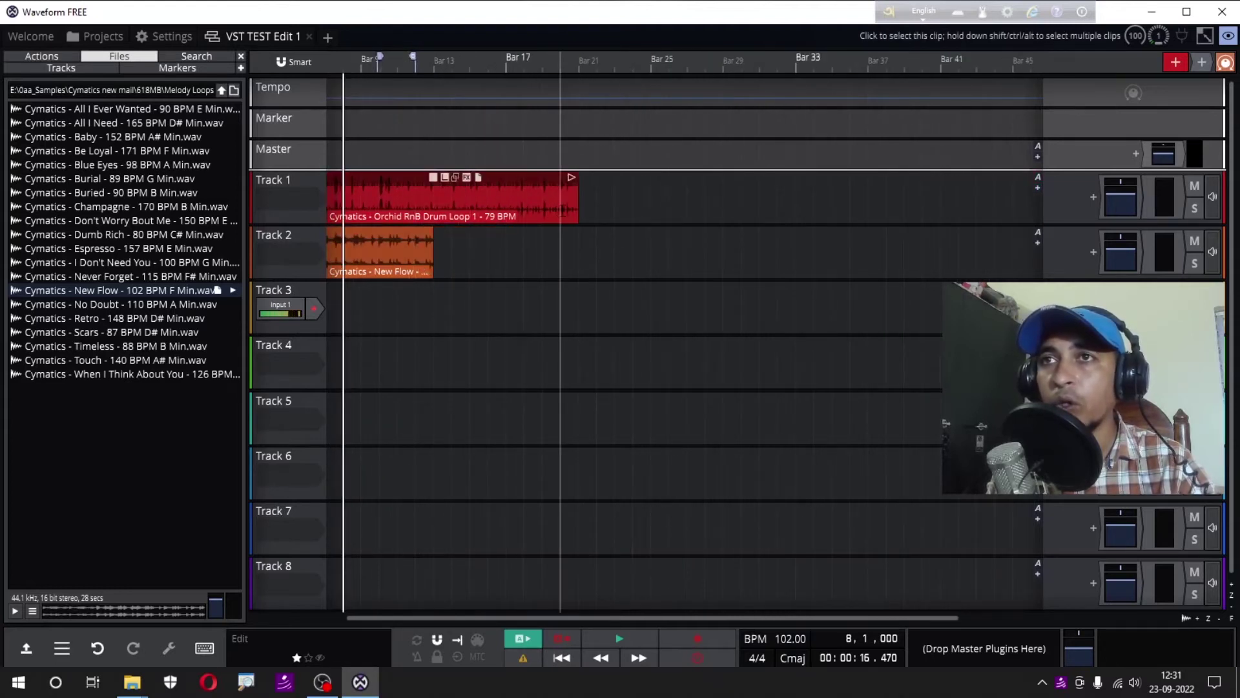
pyautogui.scroll(8, 563, 210)
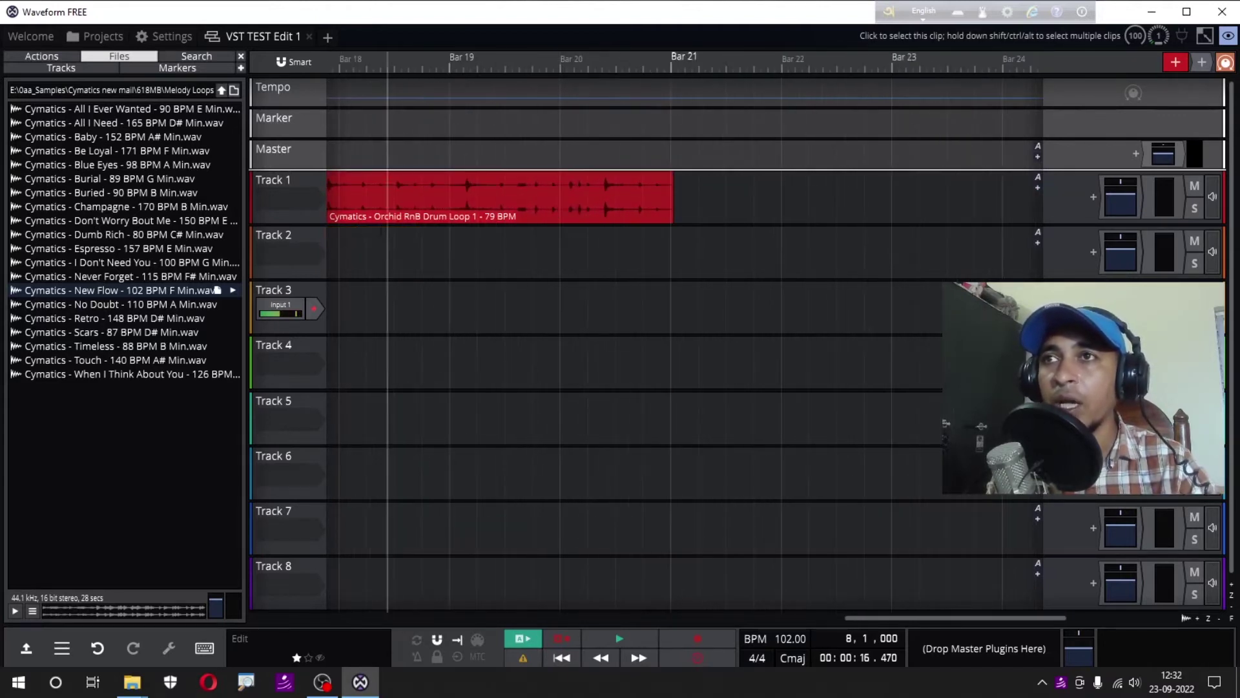
# Step: Bring the end of Track 2's clip into view, and zoom out to show both clips from bar 1
pyautogui.moveTo(906, 618); pyautogui.dragTo(632, 618)
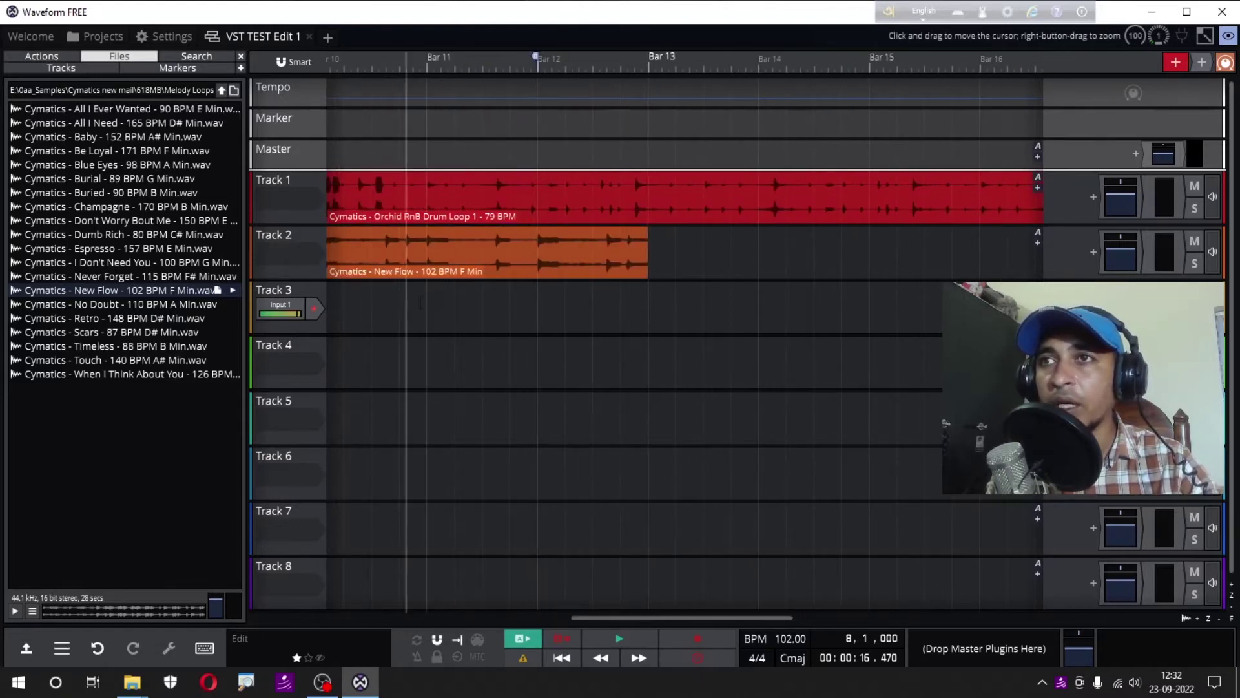
pyautogui.scroll(-2, 457, 302)
pyautogui.scroll(-8, 457, 303)
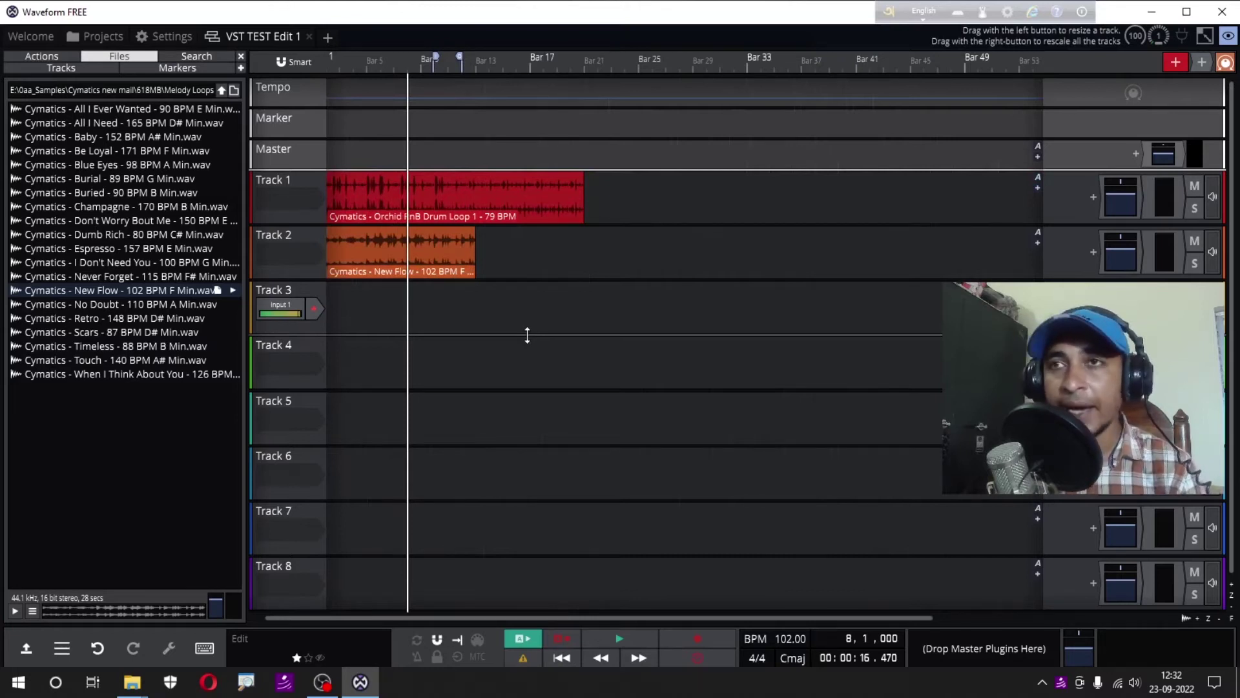
pyautogui.moveTo(564, 618); pyautogui.dragTo(478, 613)
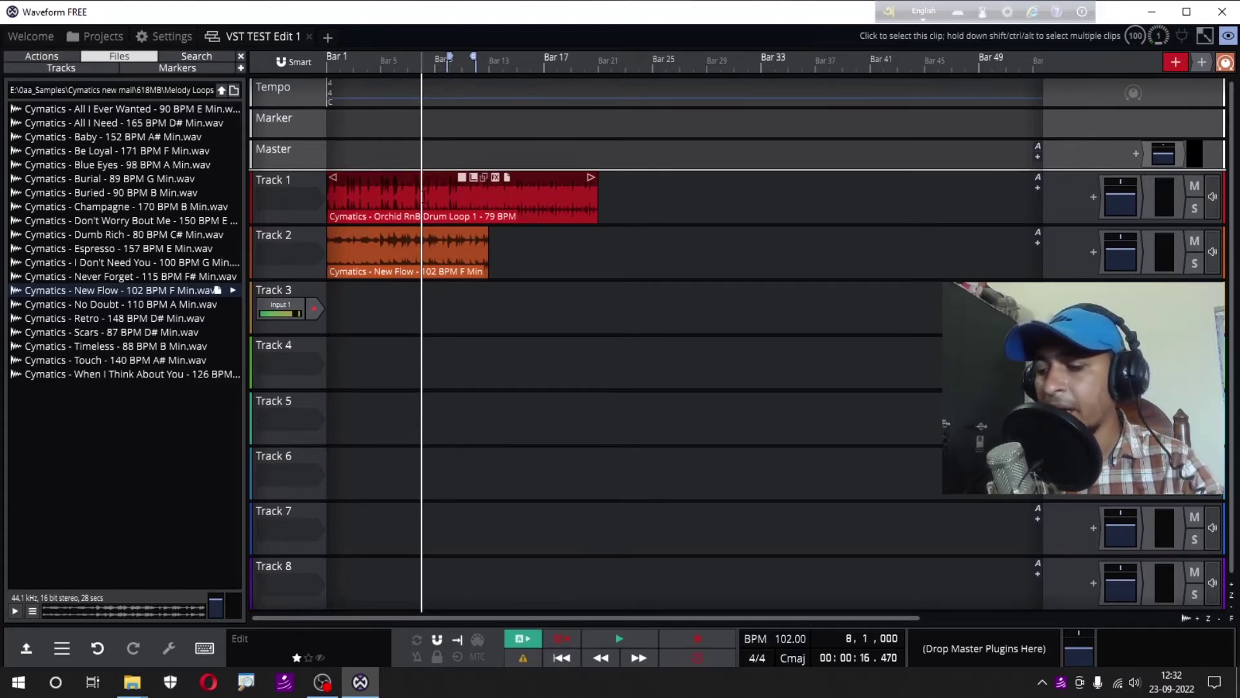
pyautogui.press('space')
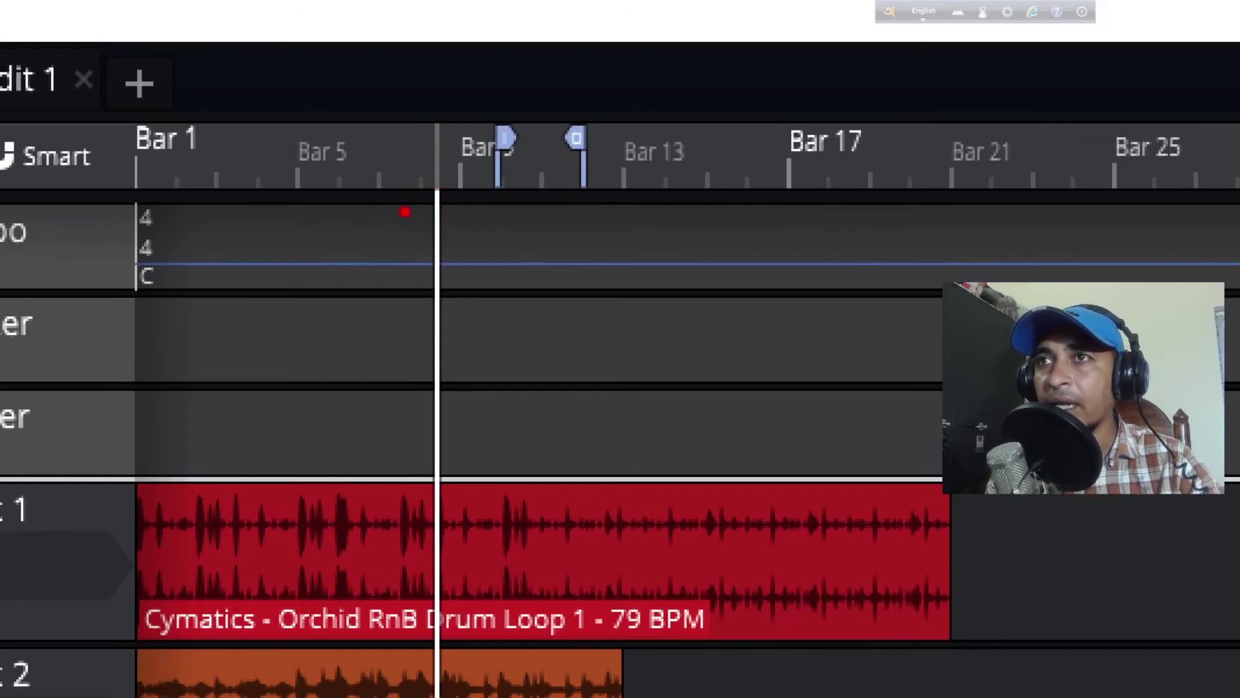
pyautogui.moveTo(288, 293)
pyautogui.mouseDown()
pyautogui.moveTo(434, 277)
pyautogui.moveTo(394, 253)
pyautogui.moveTo(433, 299)
pyautogui.moveTo(404, 333)
pyautogui.mouseUp()
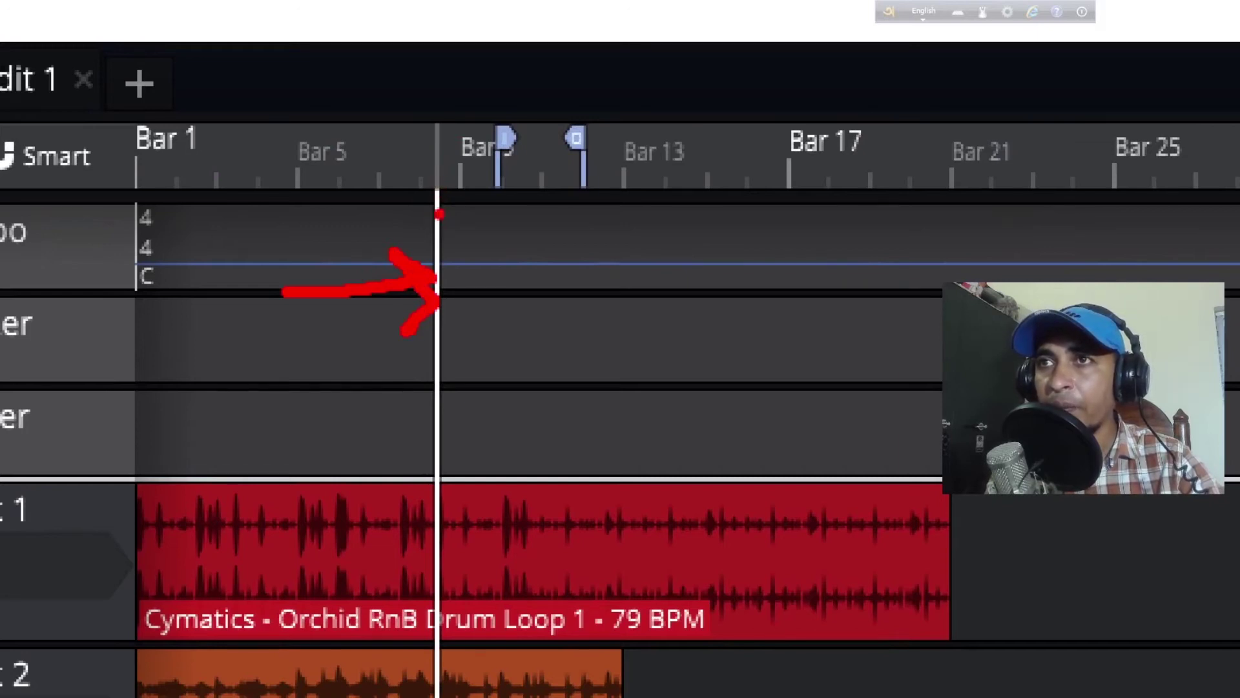
pyautogui.moveTo(436, 168)
pyautogui.mouseDown()
pyautogui.moveTo(423, 213)
pyautogui.moveTo(467, 188)
pyautogui.moveTo(439, 170)
pyautogui.mouseUp()
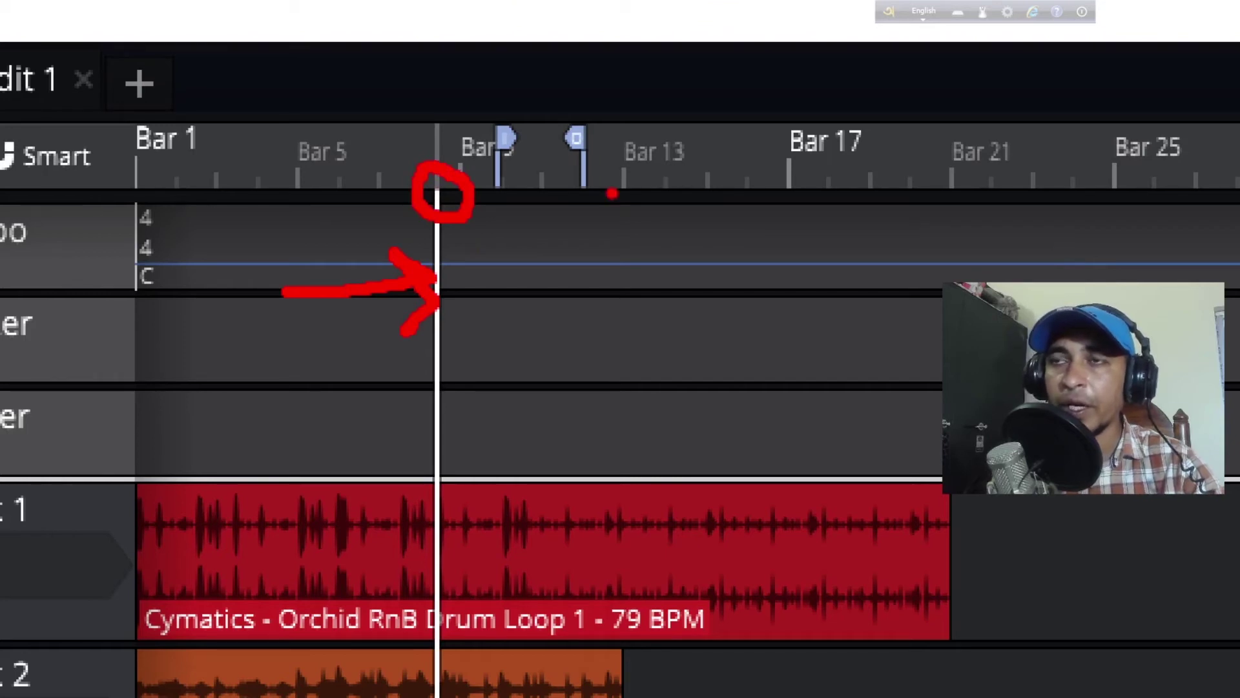
pyautogui.press('Escape')
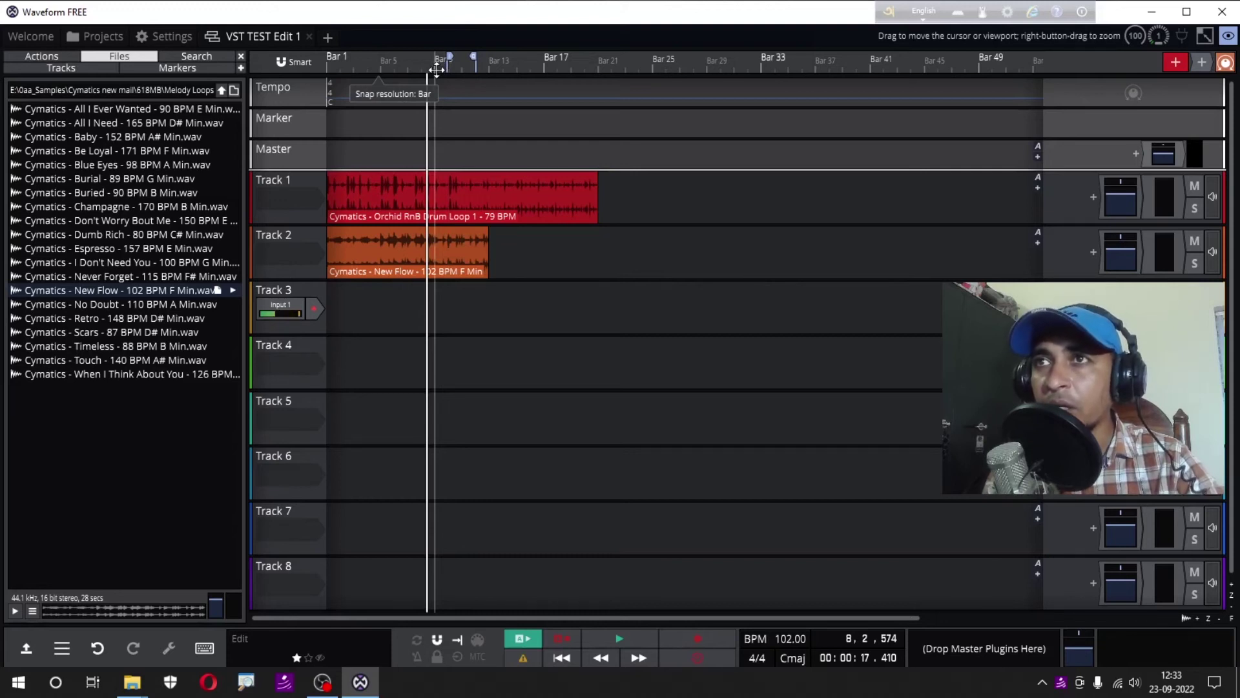
# Step: Move the playhead to bar 7 beat 2 while zooming in, and reposition it at bar 2
pyautogui.moveTo(434, 61); pyautogui.dragTo(378, 79)
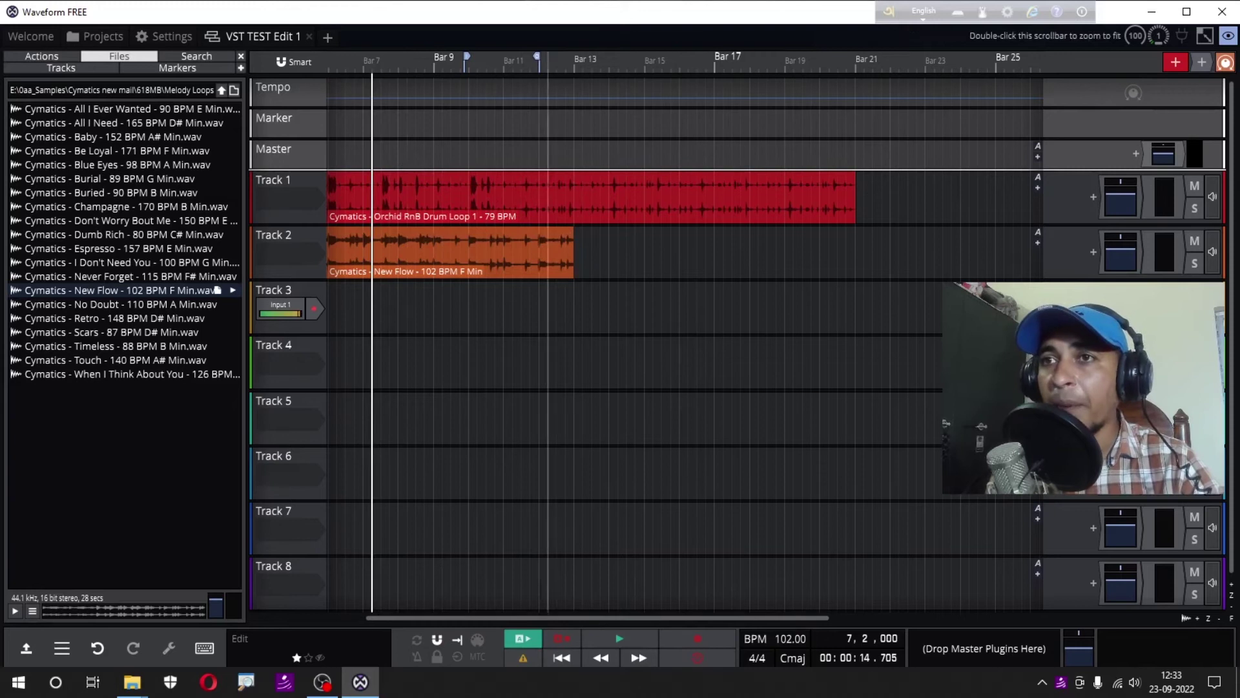
pyautogui.moveTo(524, 617); pyautogui.dragTo(357, 616)
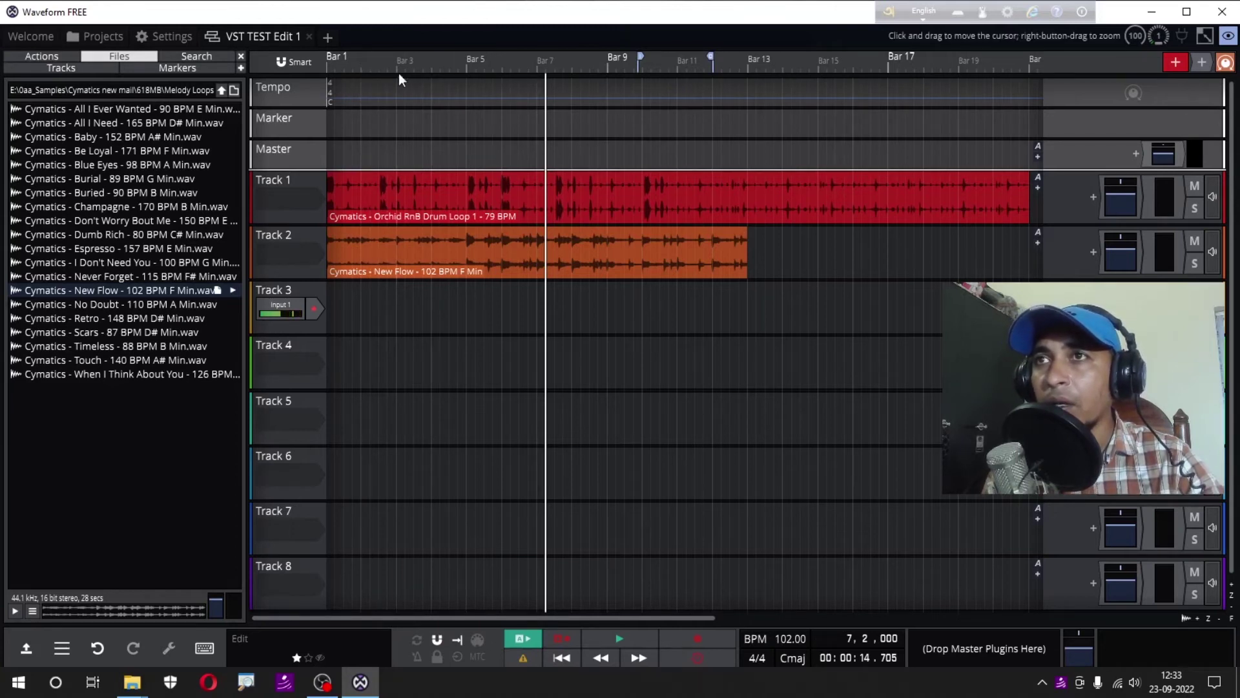
pyautogui.click(364, 65)
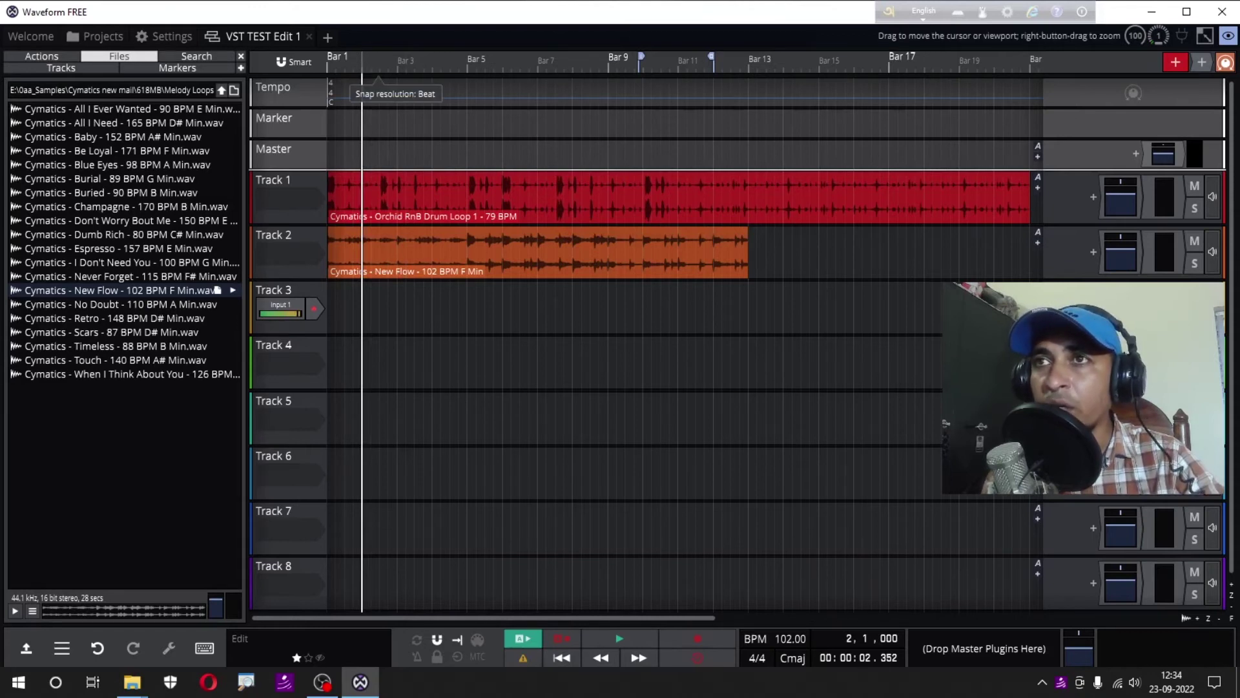
# Step: Move the playhead through bars 6 and 11 to bar 9 beat 2, zooming the timeline in and out from the ruler
pyautogui.moveTo(362, 63); pyautogui.dragTo(650, 76)
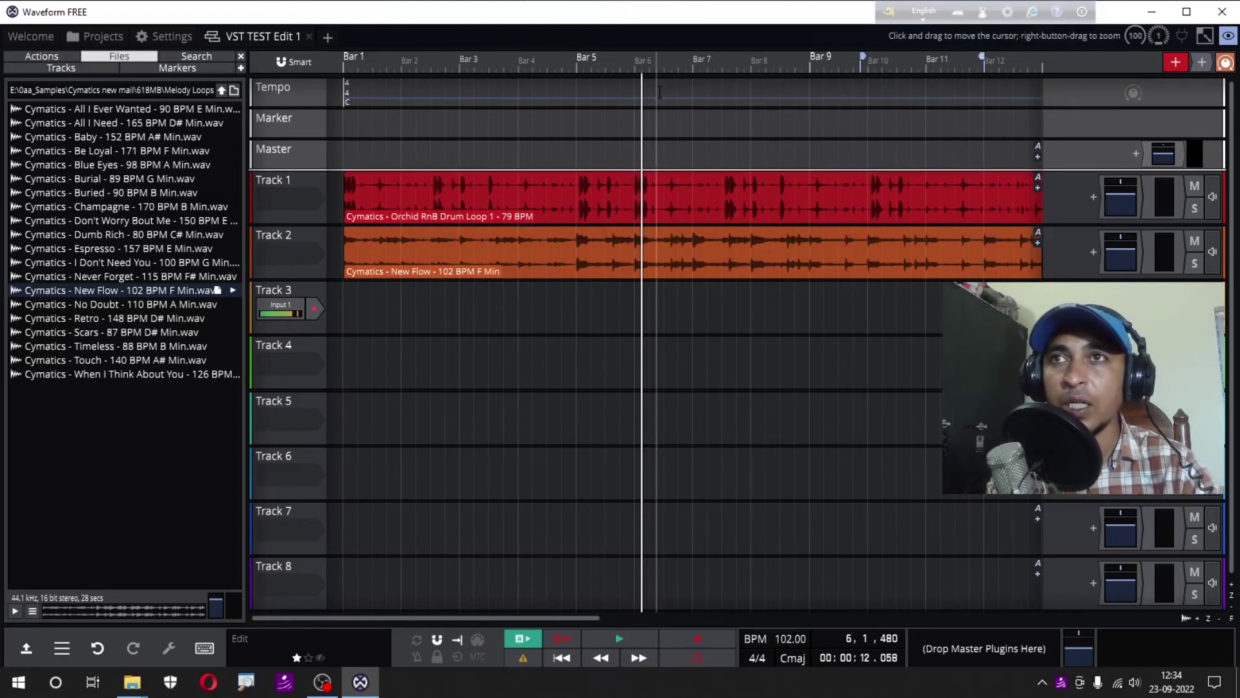
pyautogui.moveTo(641, 61); pyautogui.dragTo(898, 90)
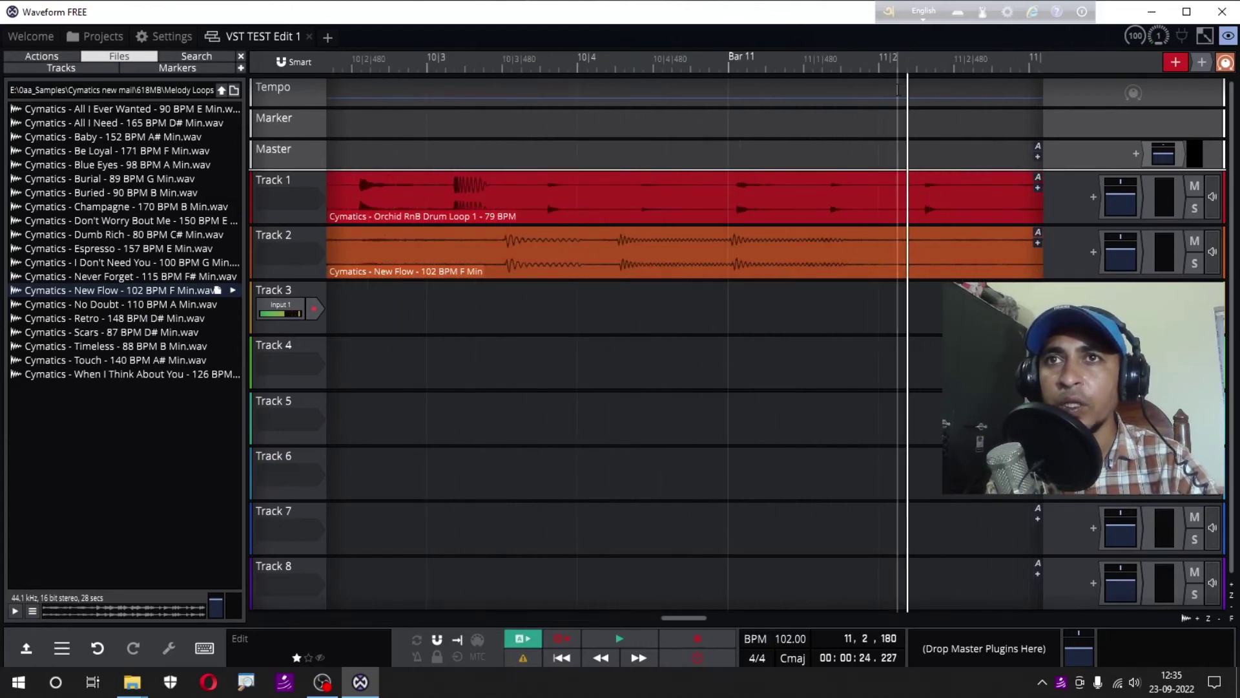
pyautogui.click(427, 66)
pyautogui.moveTo(427, 65); pyautogui.dragTo(686, 67)
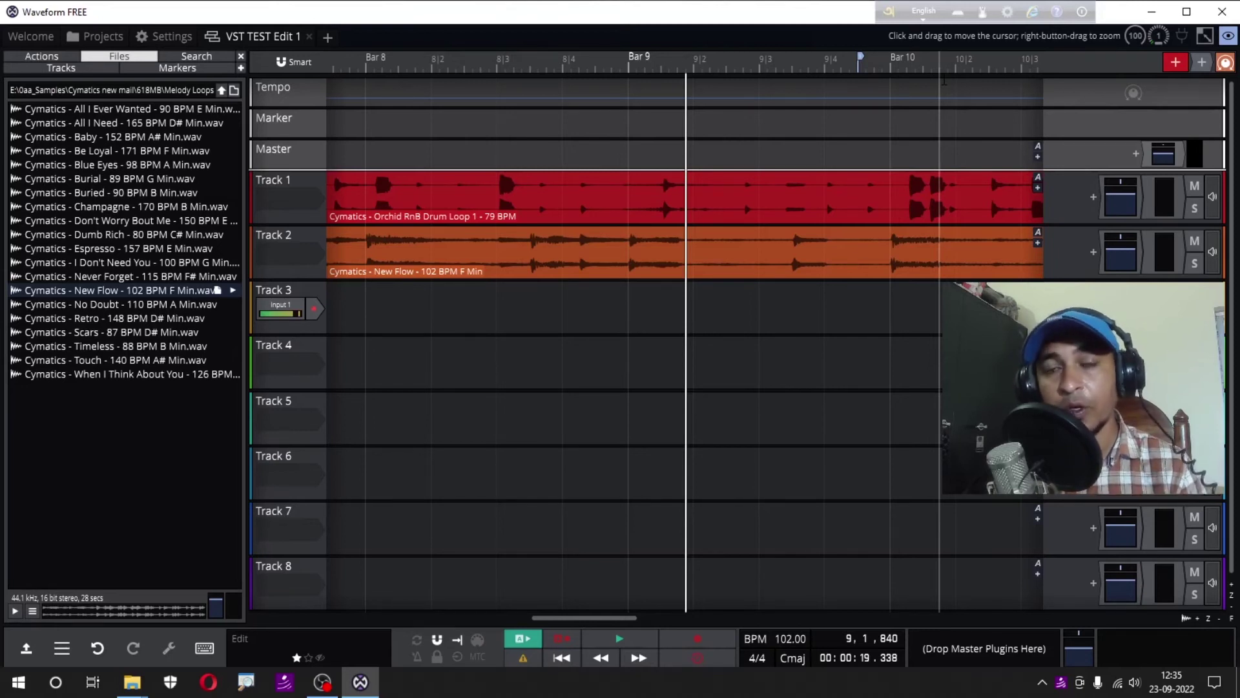
pyautogui.scroll(2, 944, 79)
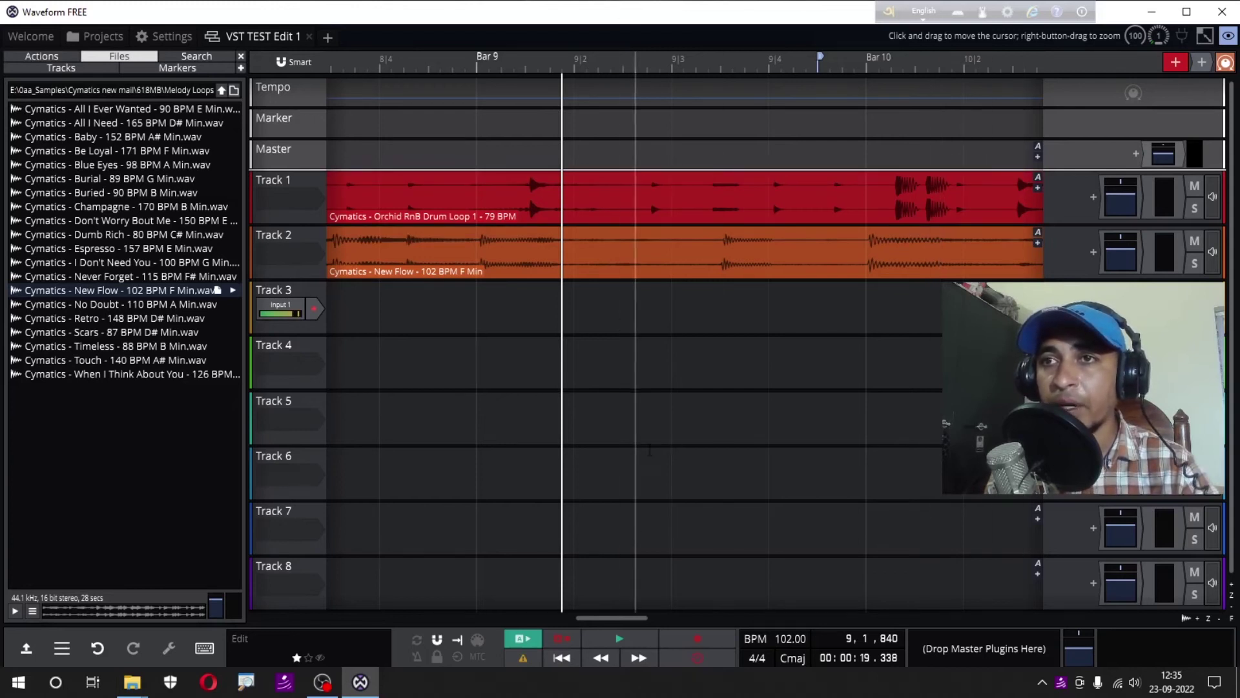
pyautogui.moveTo(562, 72); pyautogui.dragTo(563, 36)
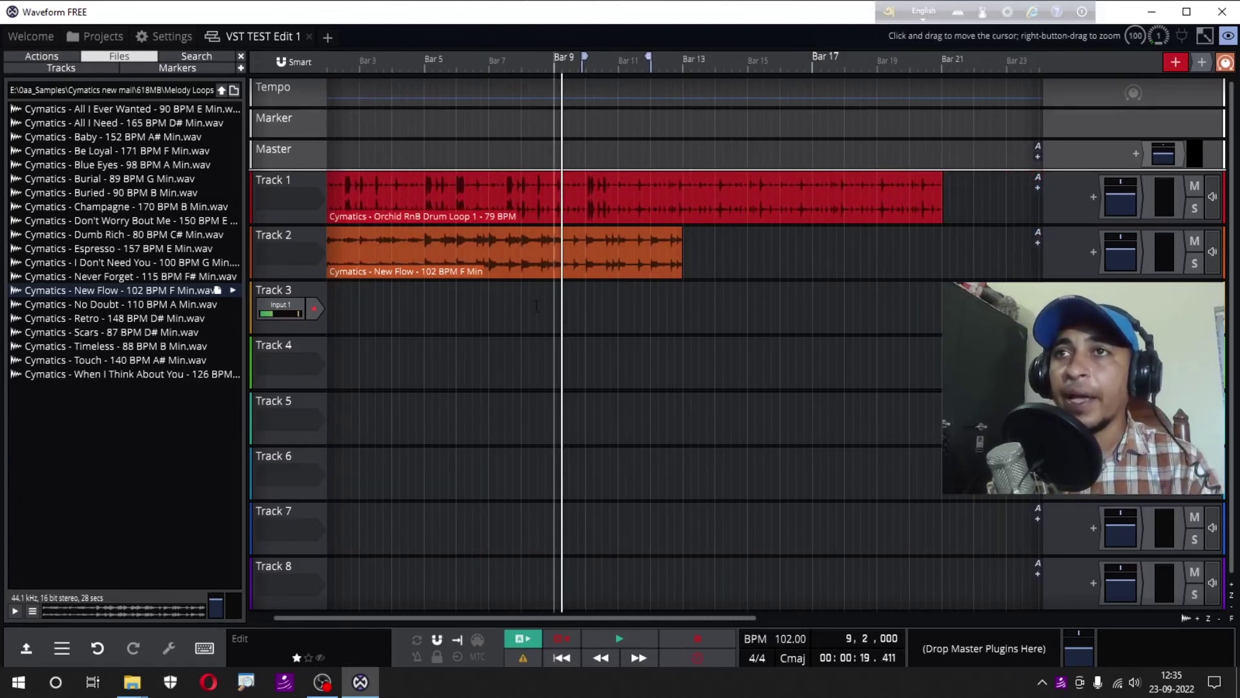
# Step: Place the playhead at bar 7, zoom in there, and switch the timeline between fit and close-up views
pyautogui.click(487, 62)
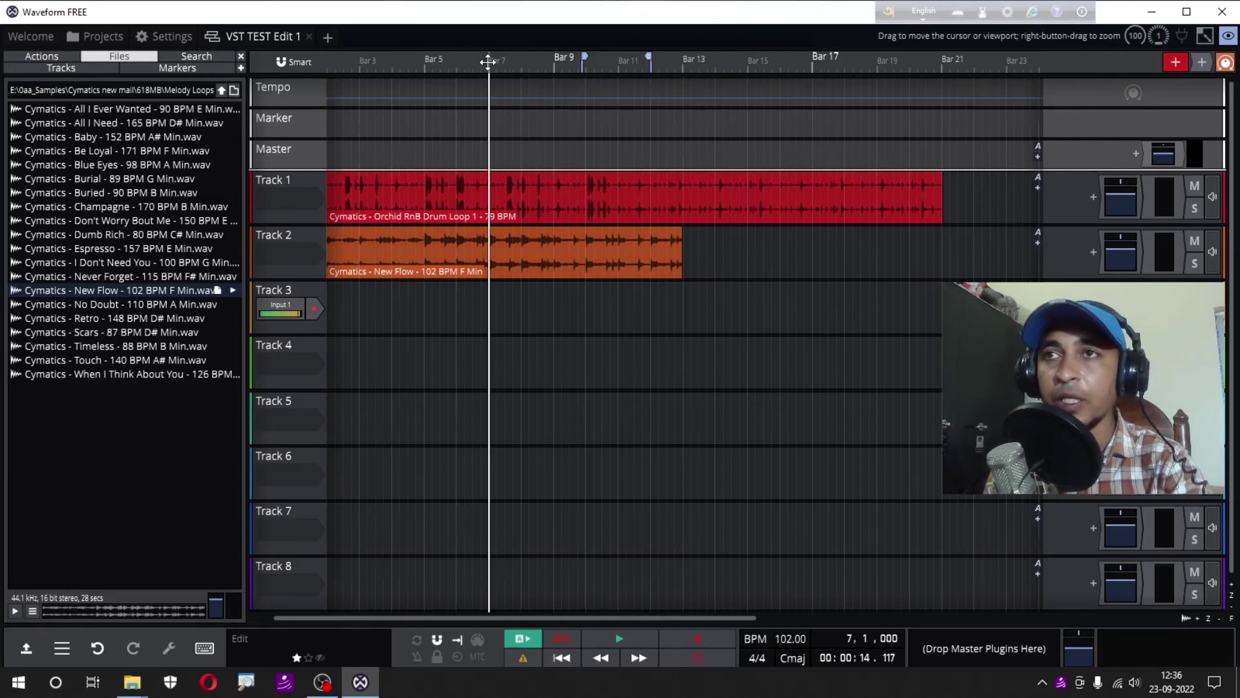
pyautogui.scroll(5, 487, 62)
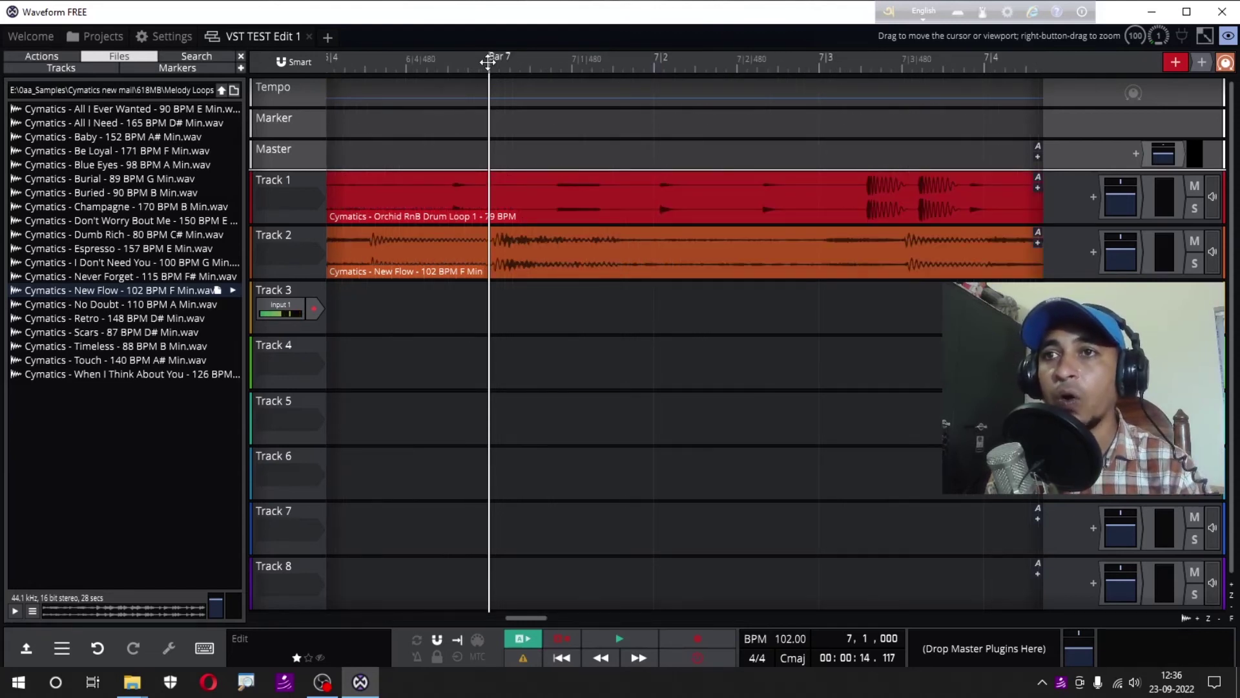
pyautogui.moveTo(522, 618); pyautogui.dragTo(491, 619)
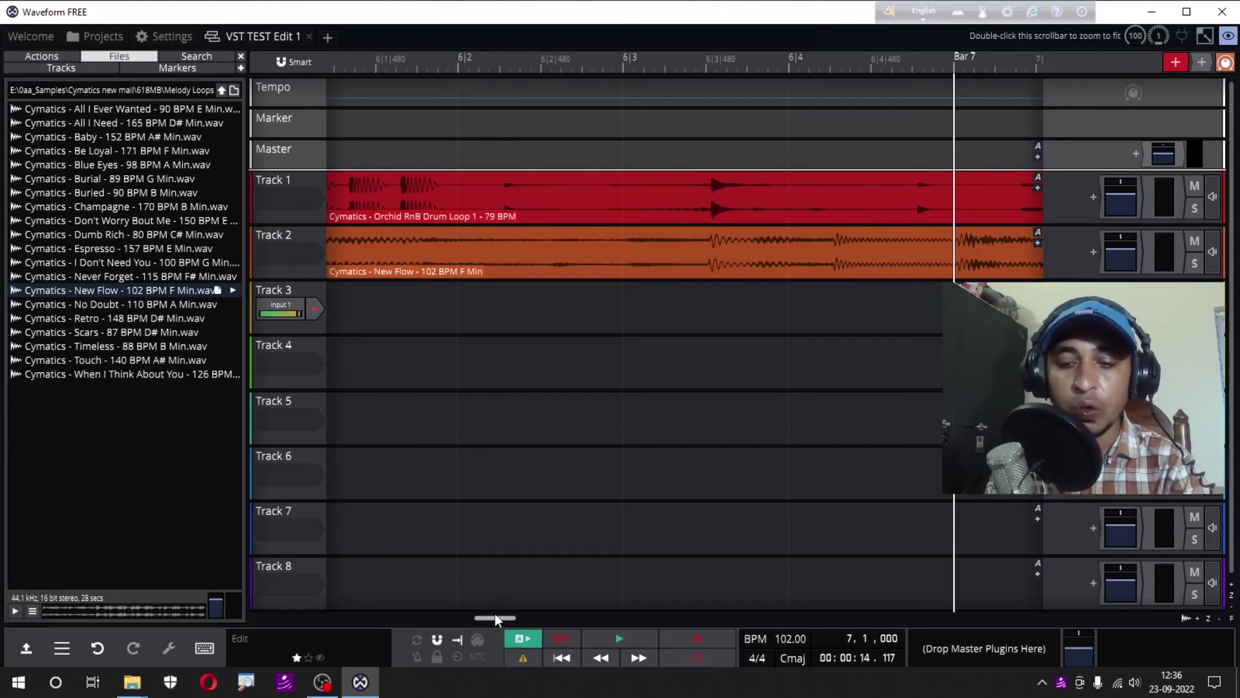
pyautogui.doubleClick(495, 614)
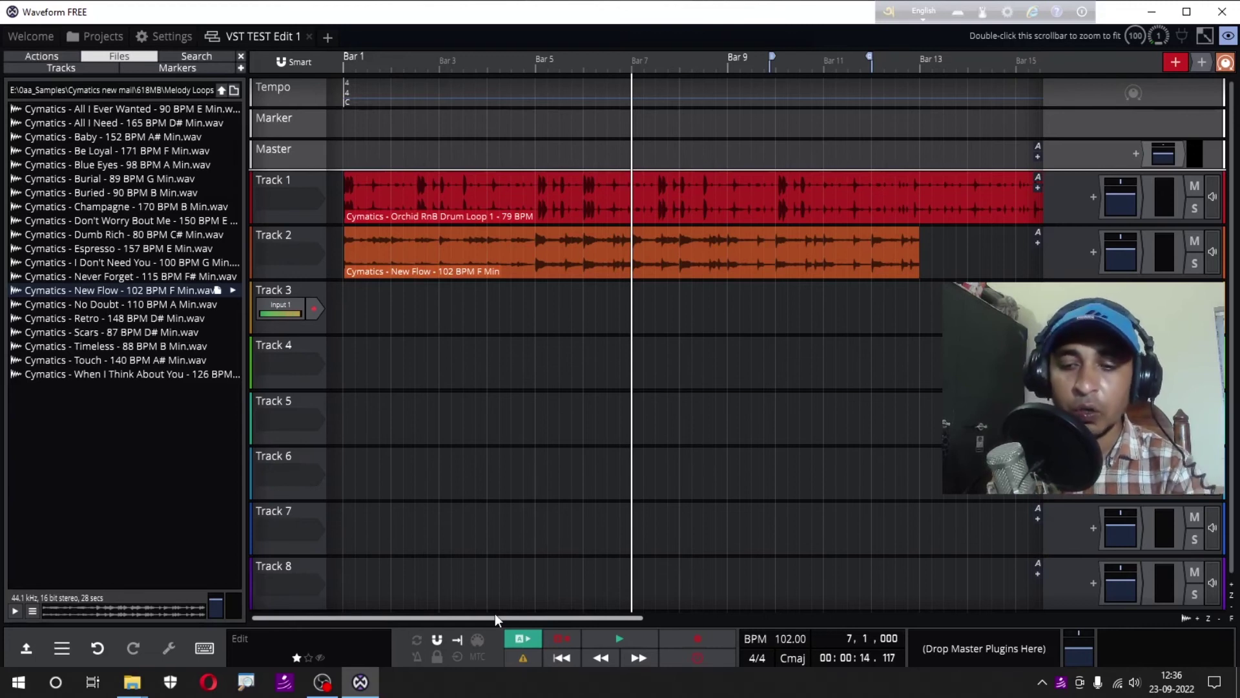
pyautogui.doubleClick(495, 614)
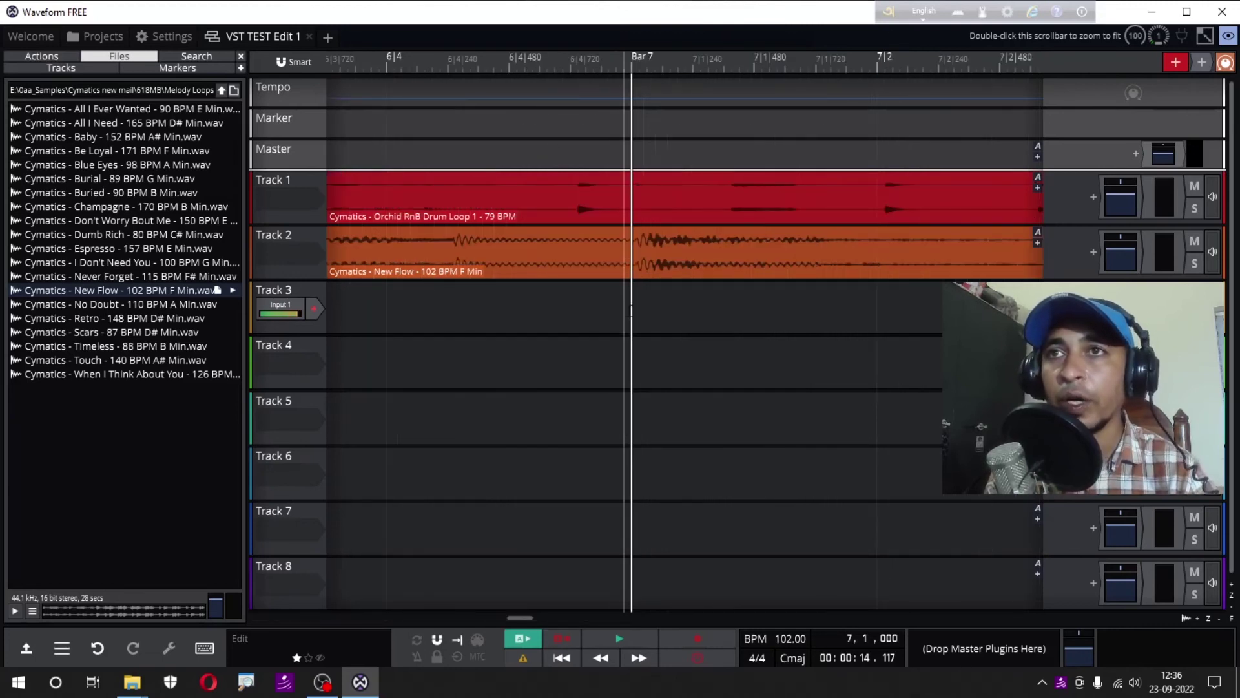
# Step: Zoom the timeline out past bar 129, and move the playhead to bar 8 while zooming back in on it
pyautogui.moveTo(709, 238)
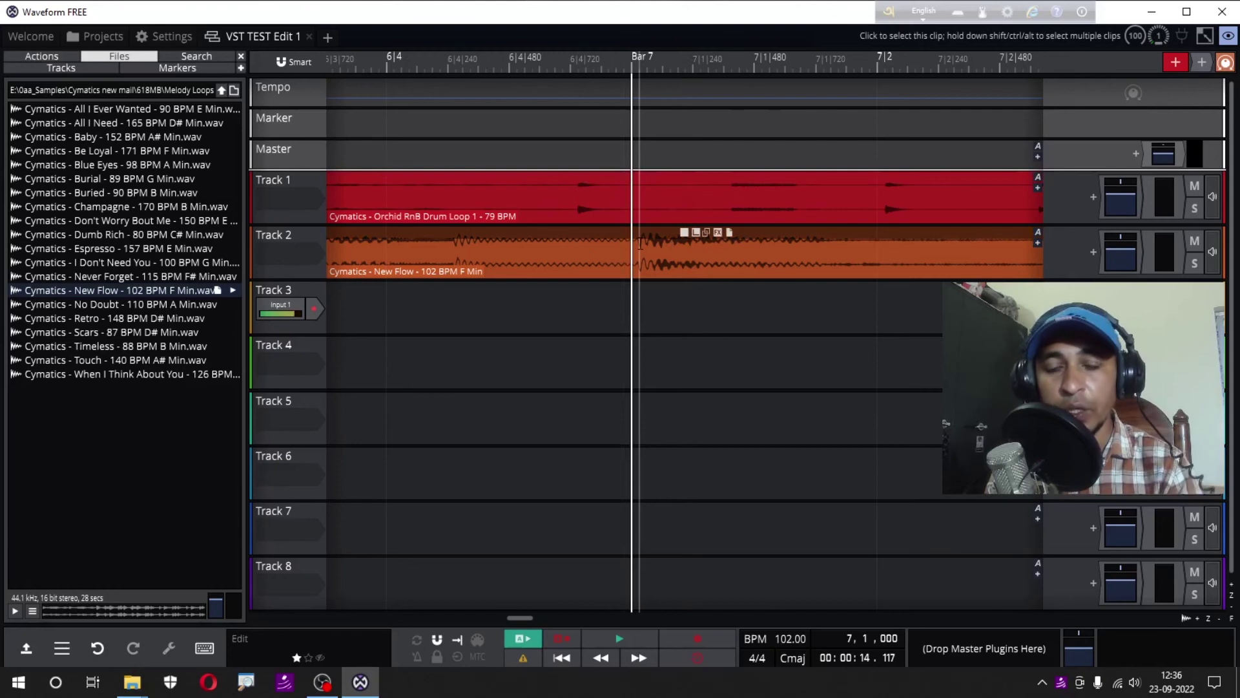
pyautogui.scroll(-5, 639, 243)
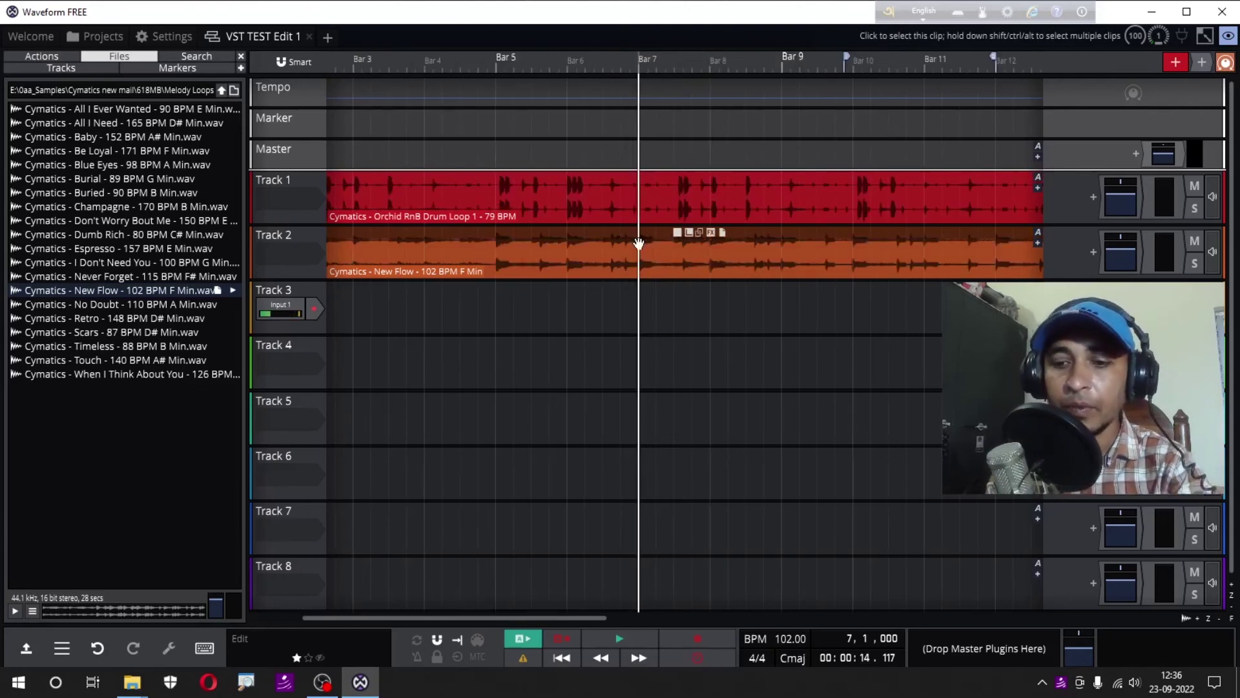
pyautogui.scroll(-8, 639, 244)
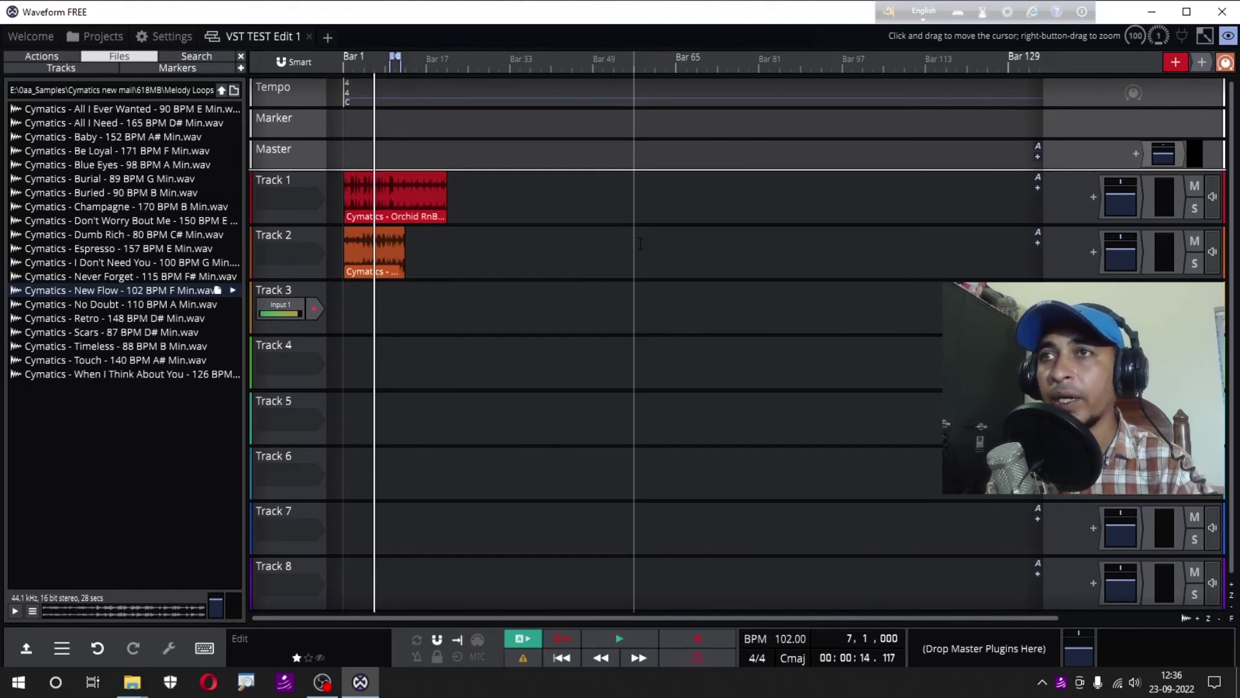
pyautogui.click(383, 75)
pyautogui.moveTo(385, 71); pyautogui.dragTo(380, 132)
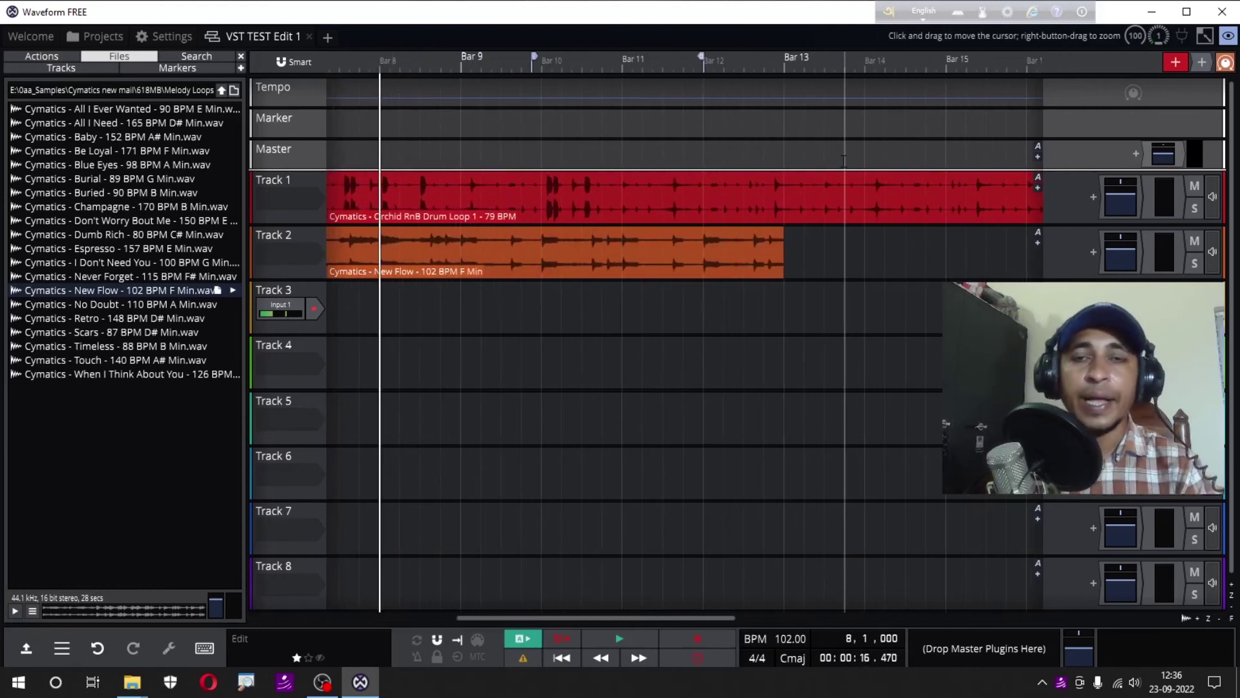